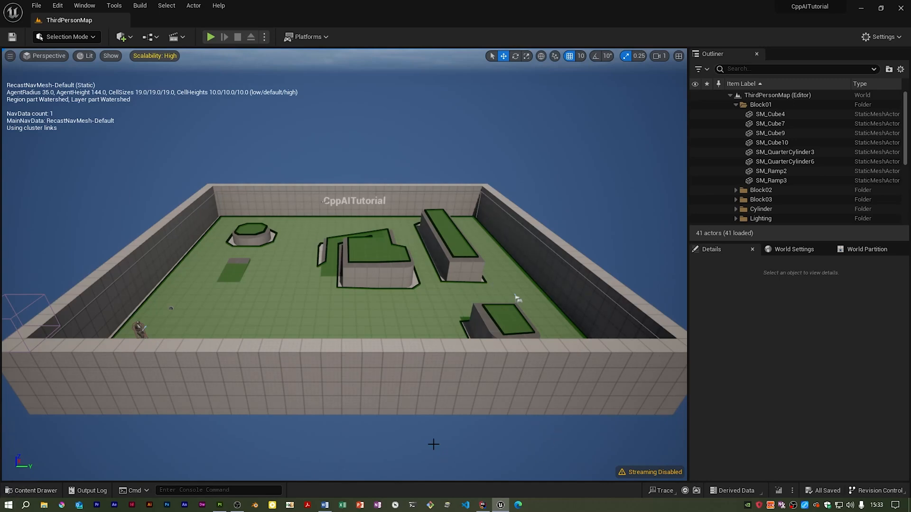
- From the Content Drawer's C++ Classes > CppAITutorial folder, start a New C++ Class
key(ctrl+space)
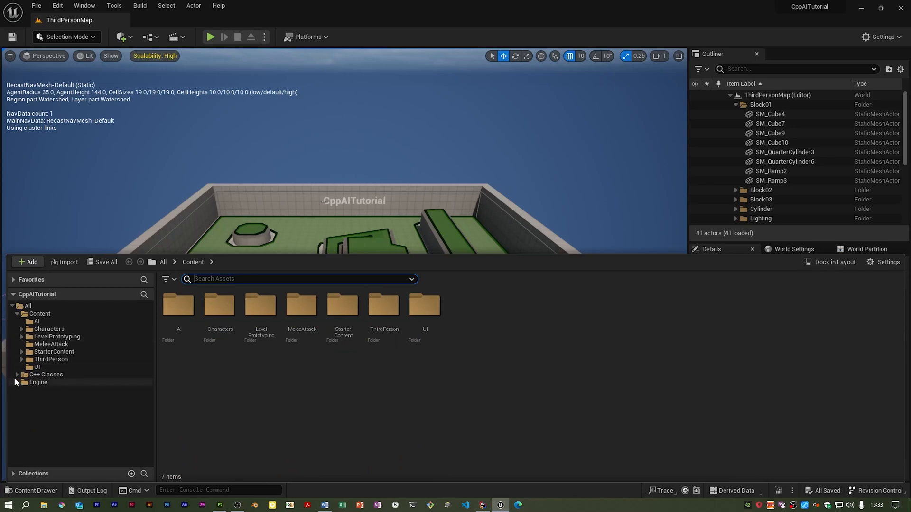
click(16, 375)
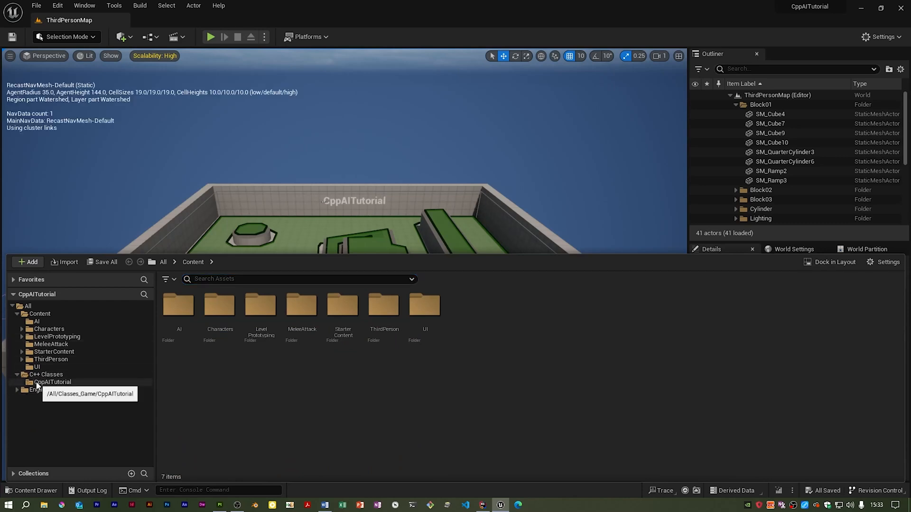
click(53, 382)
click(513, 405)
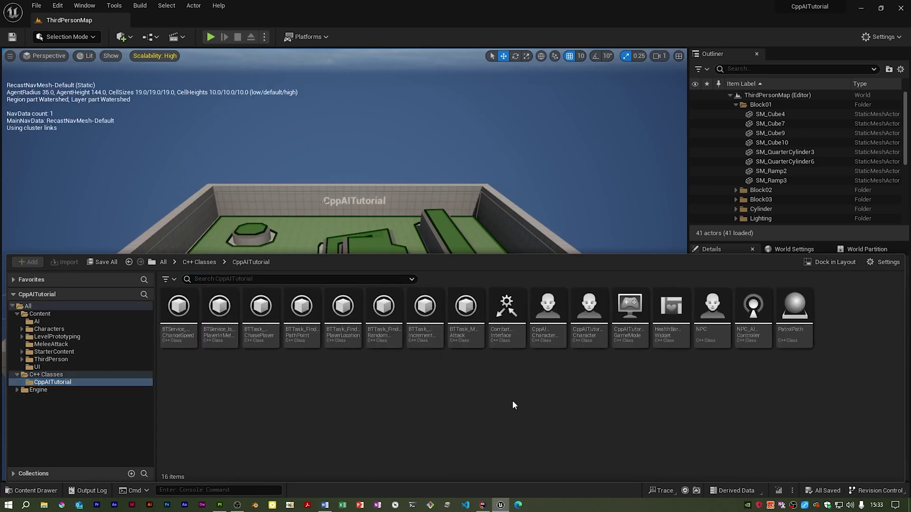
right_click(536, 387)
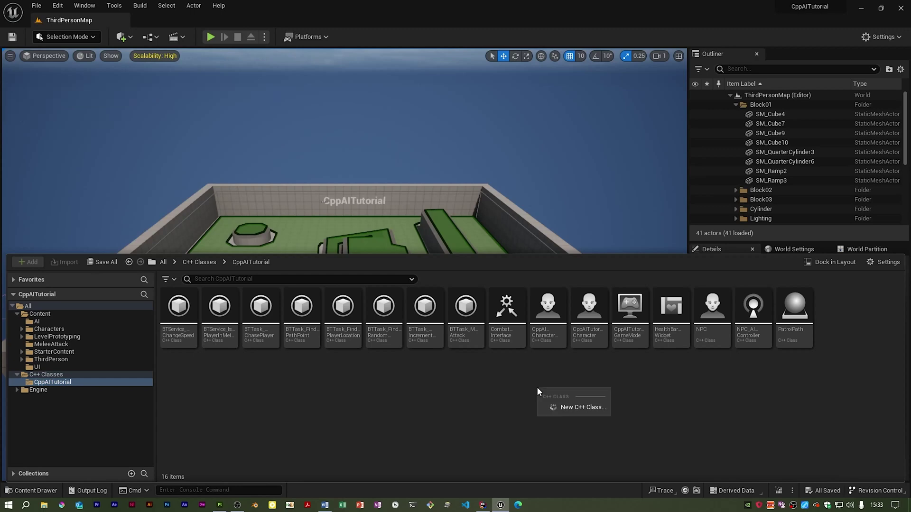
click(558, 404)
- Create class AttackAnimNotifyState from the AnimNotifyState parent in All Classes
click(482, 158)
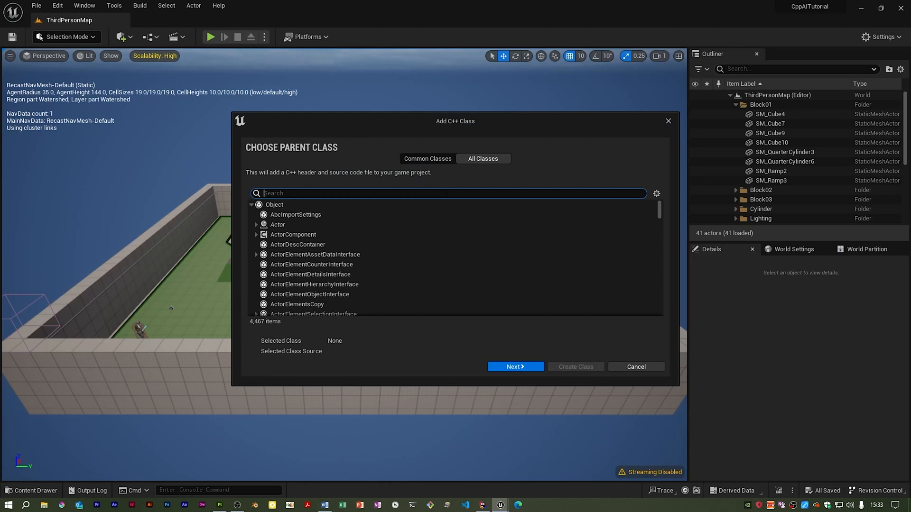
text(Anim)
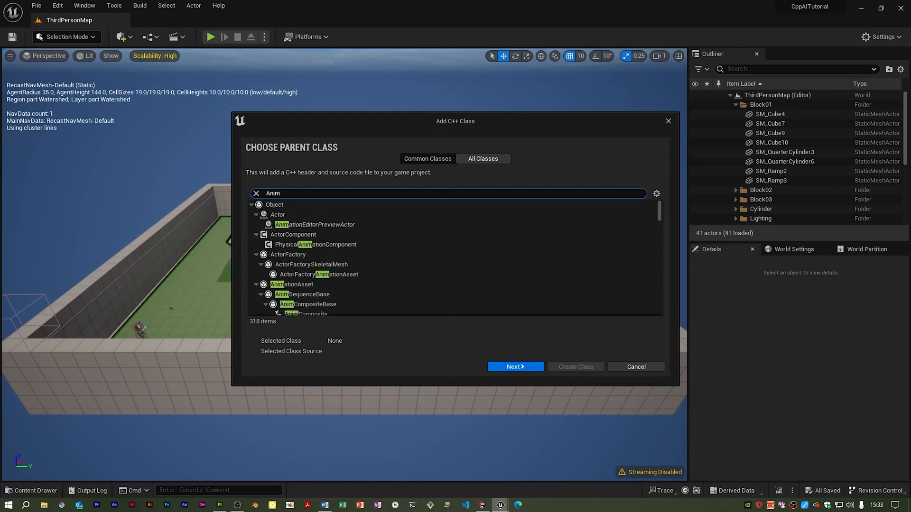
text(Notify)
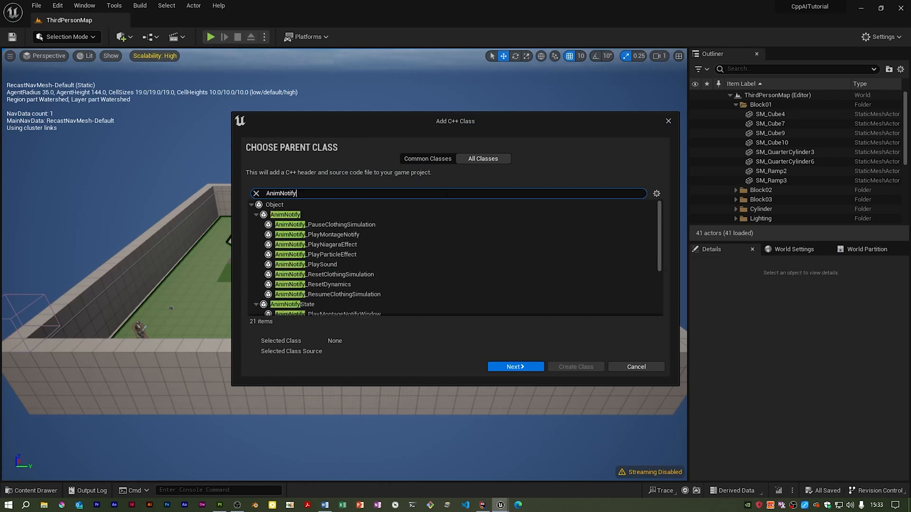
text(State)
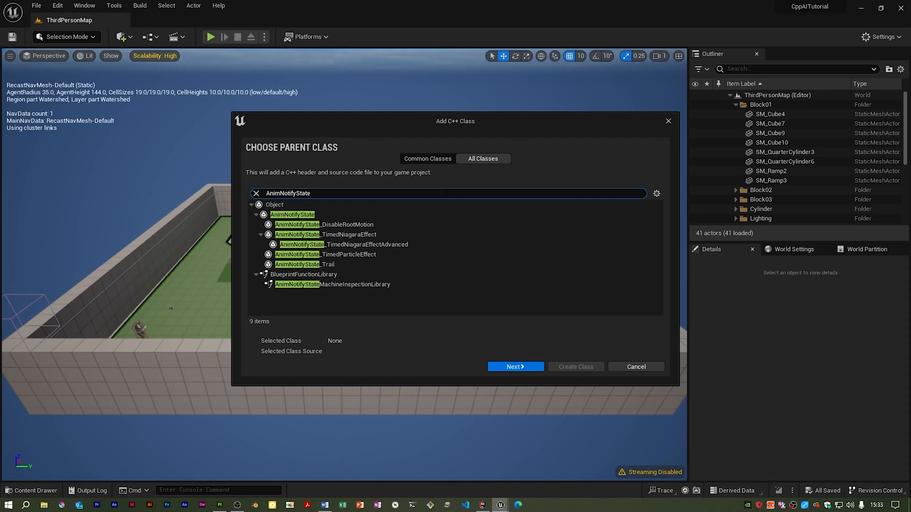
click(306, 214)
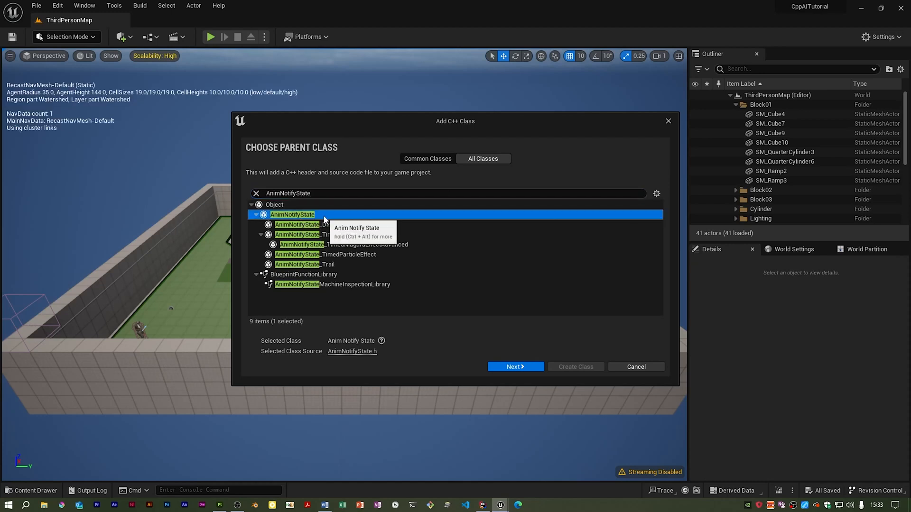
click(513, 370)
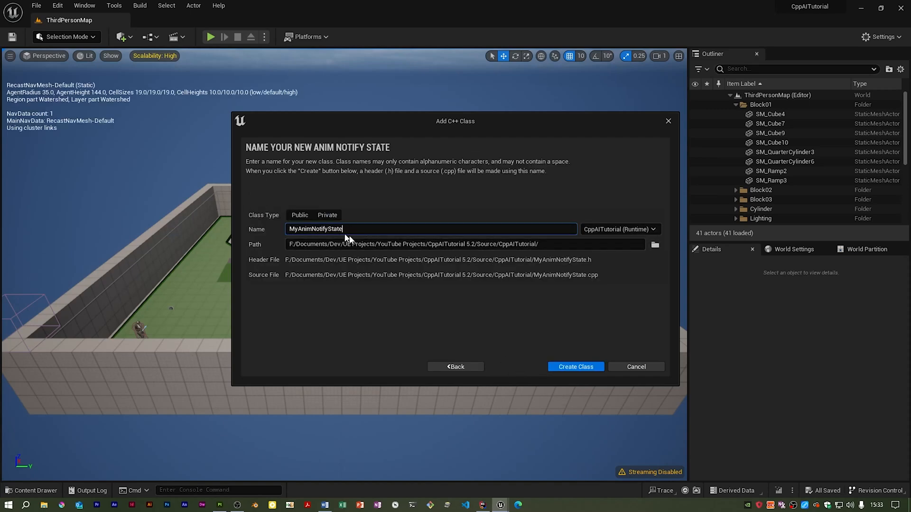
key(BackSpace)
key(BackSpace)
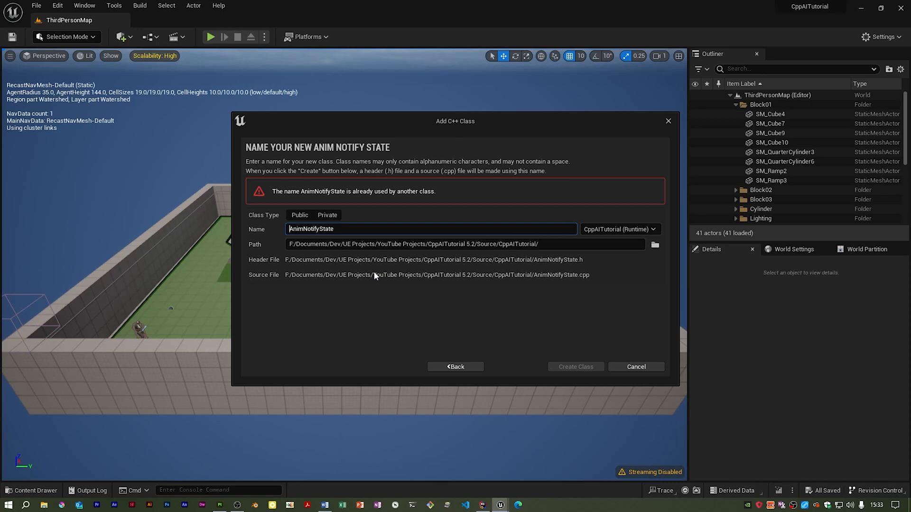
text(Attack)
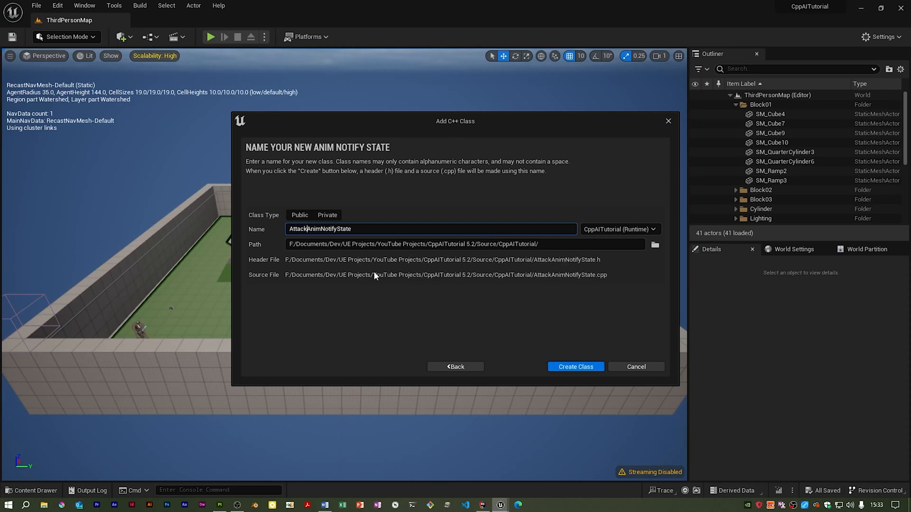
click(573, 370)
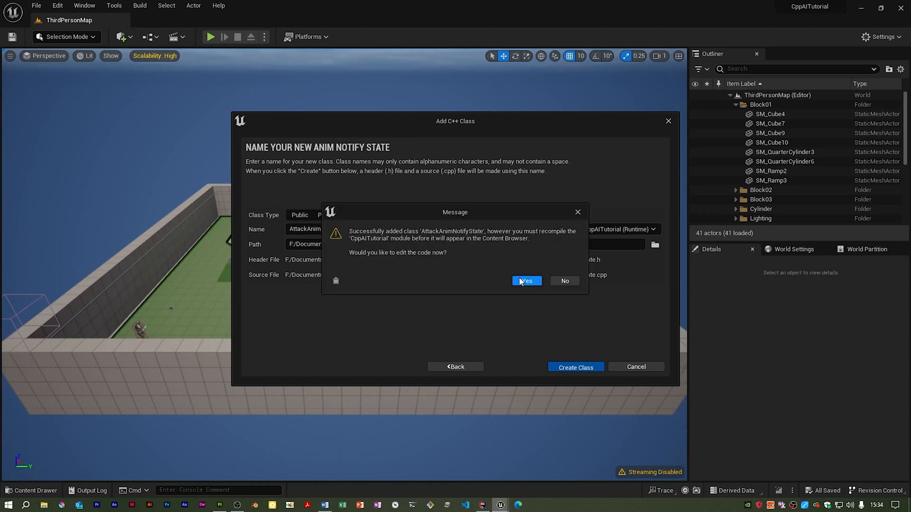
- Open the new class's code and delete the copyright and doc comments from the header
click(520, 278)
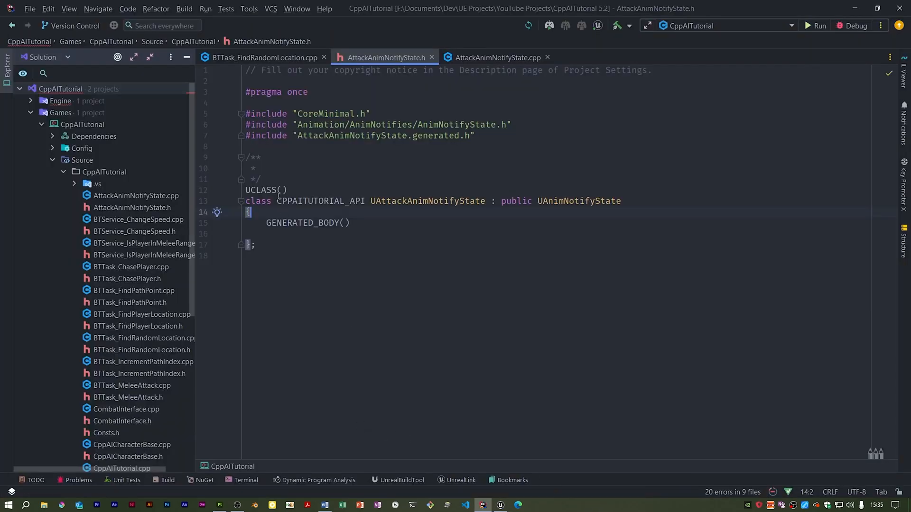
drag(263, 179, 242, 148)
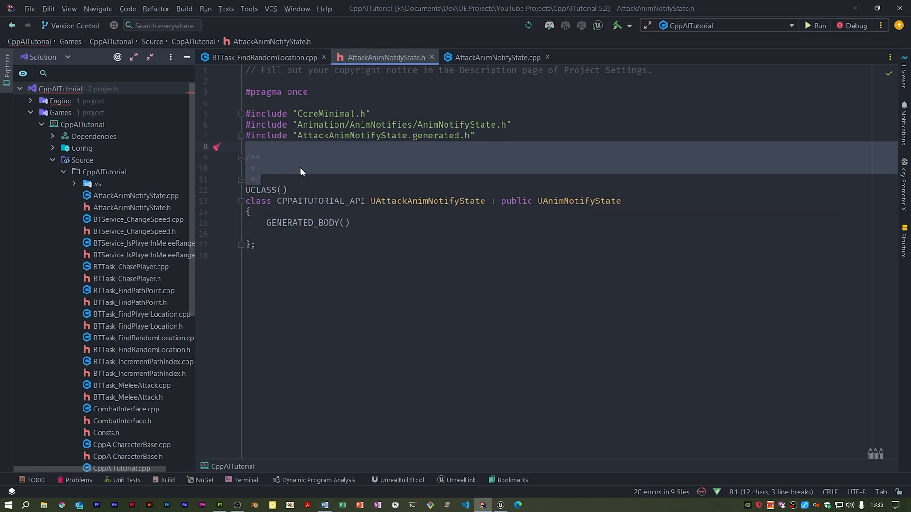
key(Delete)
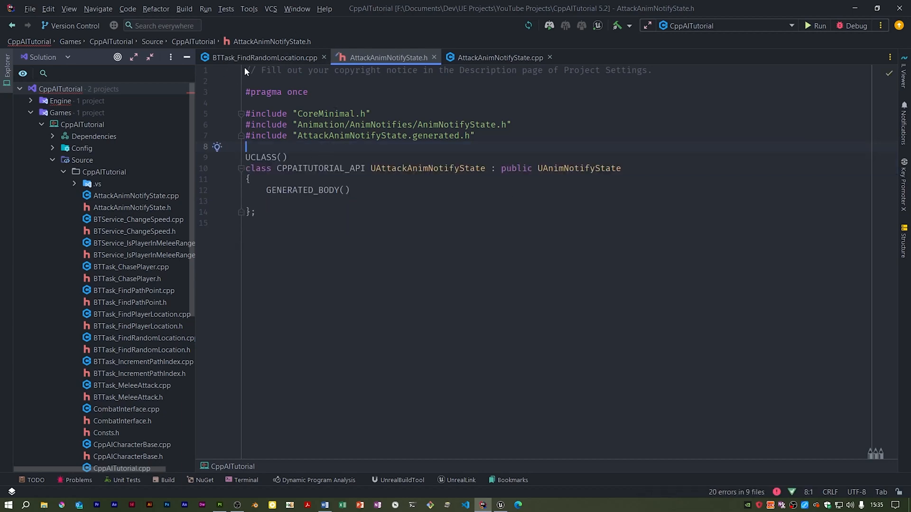
drag(244, 69, 243, 91)
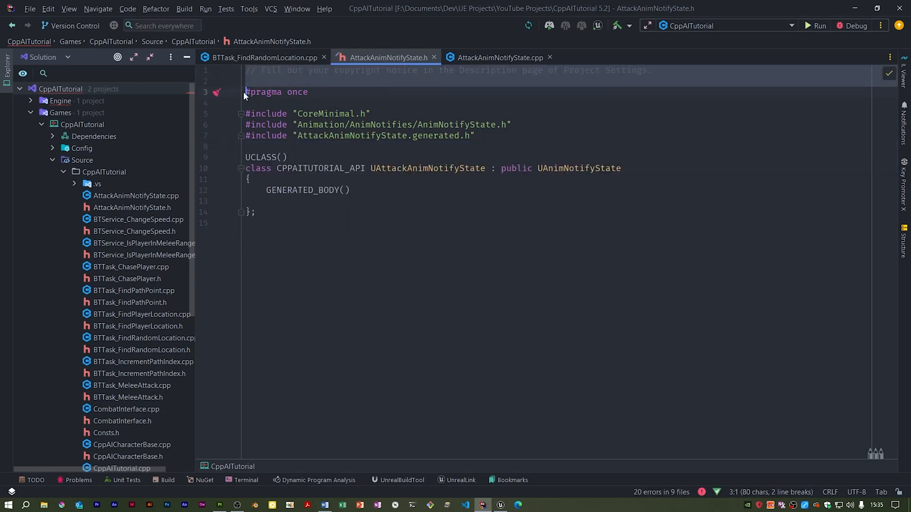
key(Delete)
- Add public and private sections with a NotifyBegin override declaration
click(249, 157)
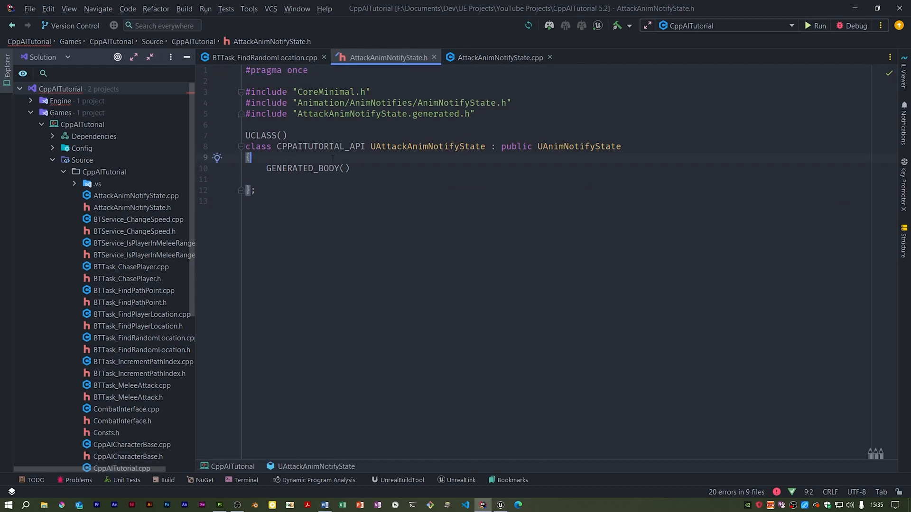
key(Return)
text(private:)
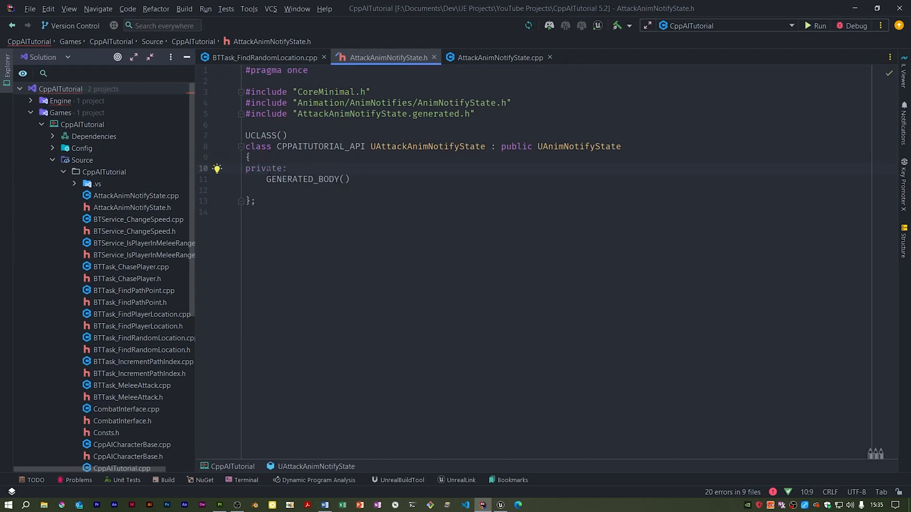
click(293, 158)
key(Return)
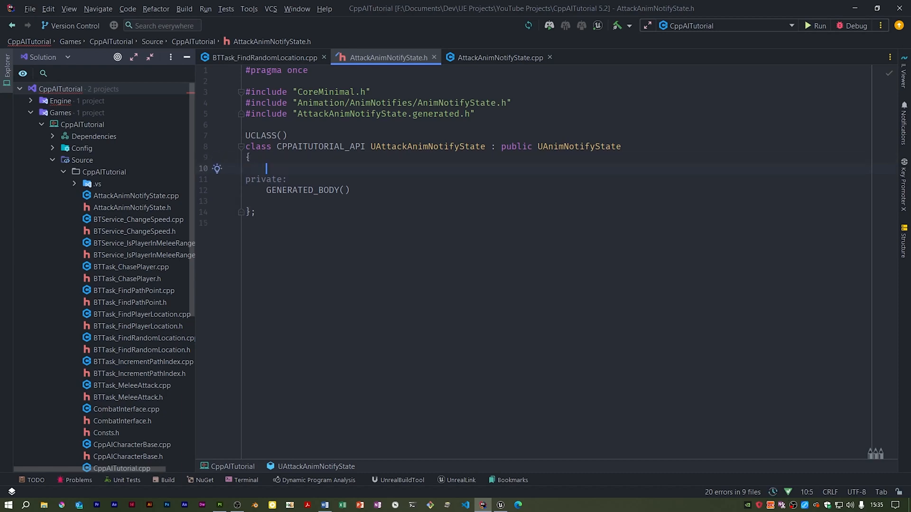
text(publ)
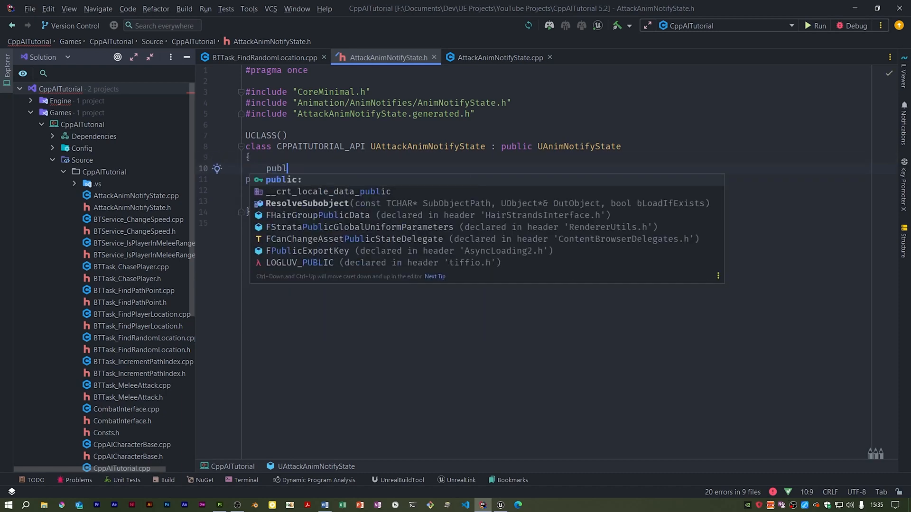
key(Tab)
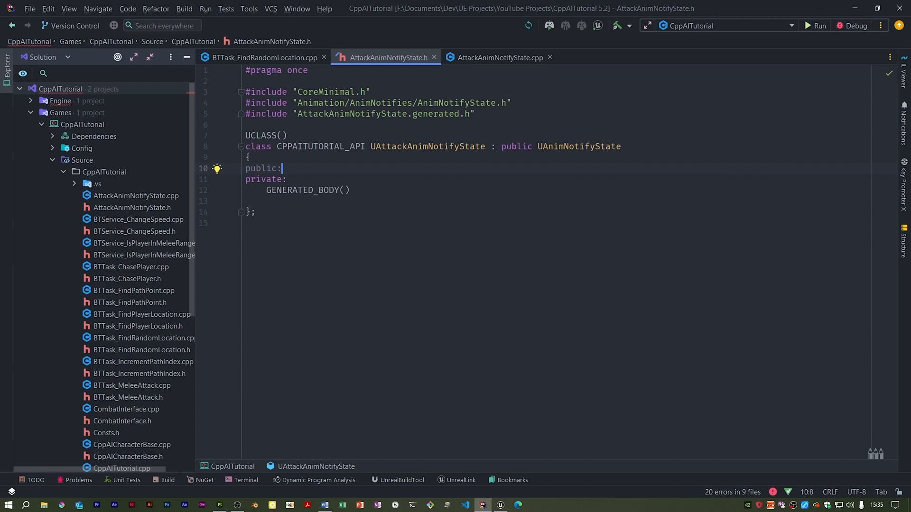
key(Return)
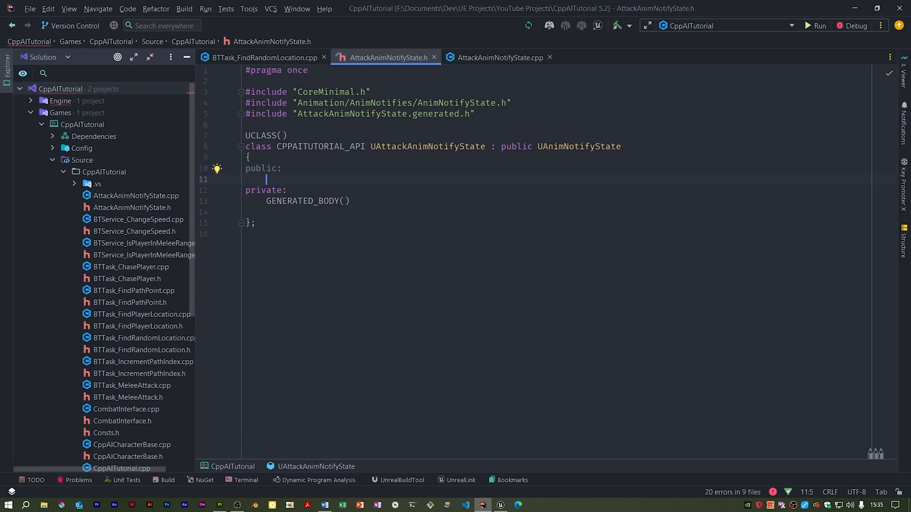
text(notifybegi)
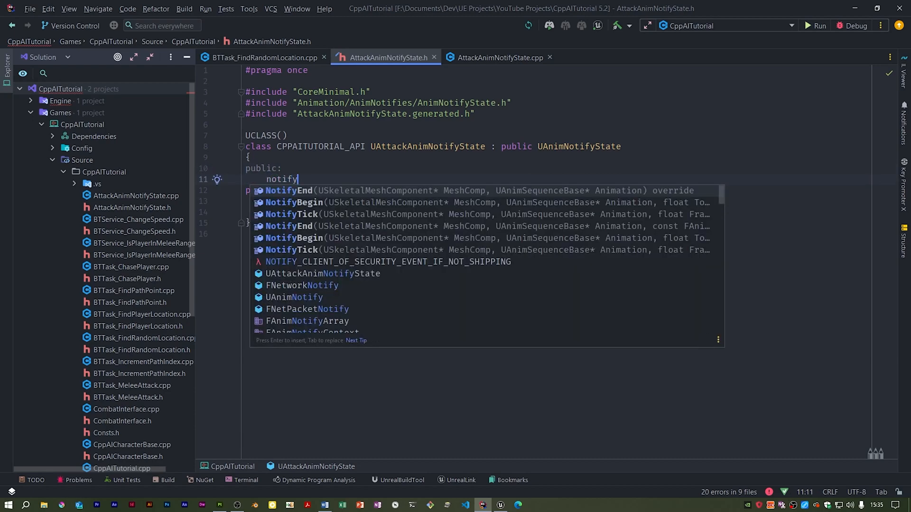
key(Tab)
key(Return)
text(notifyend)
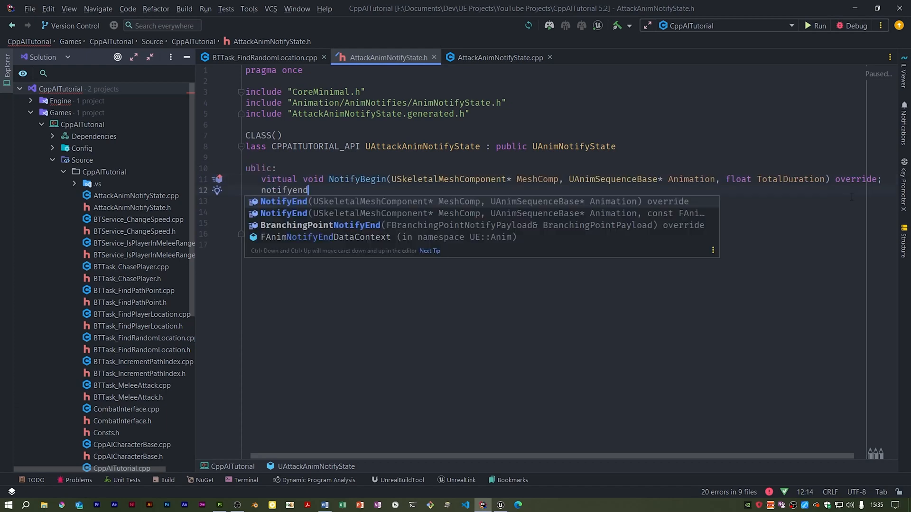
- Declare the NotifyEnd override and generate both definitions in AttackAnimNotifyState.cpp
key(Tab)
mouse_move(769, 190)
mouse_down()
mouse_move(242, 180)
mouse_move(766, 190)
mouse_up()
key(alt+Return)
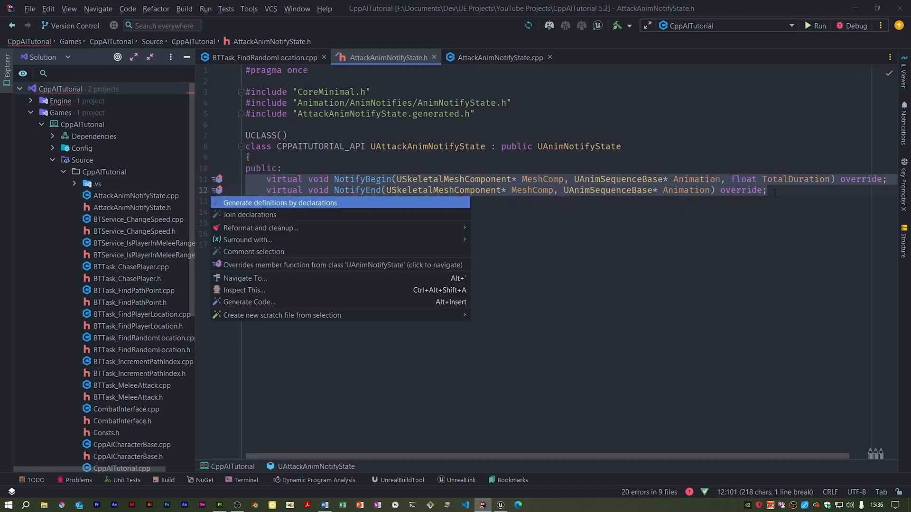
key(Return)
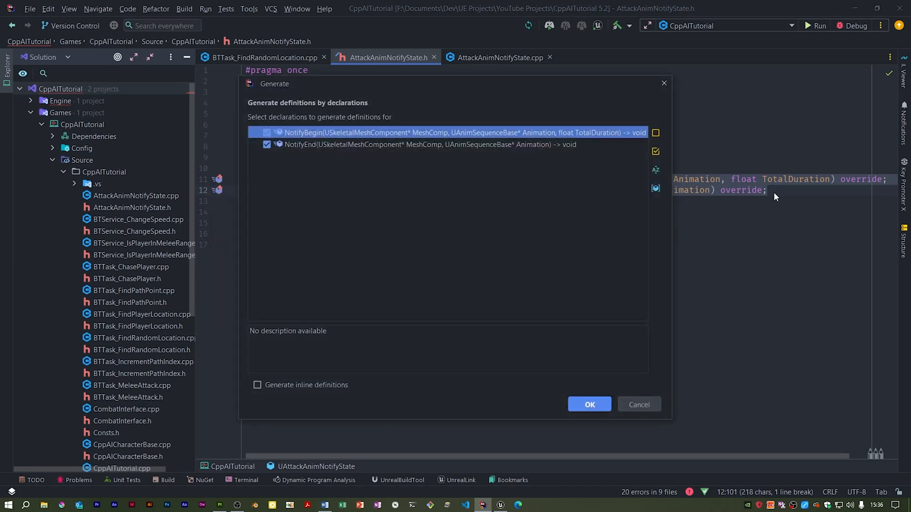
key(Return)
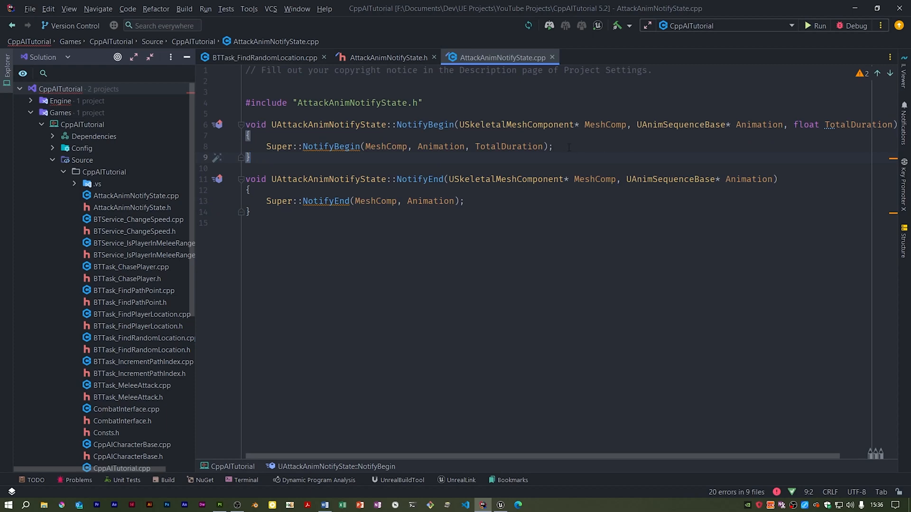
- Delete the source's leading comment and the Super calls in NotifyBegin and NotifyEnd
drag(246, 71, 246, 103)
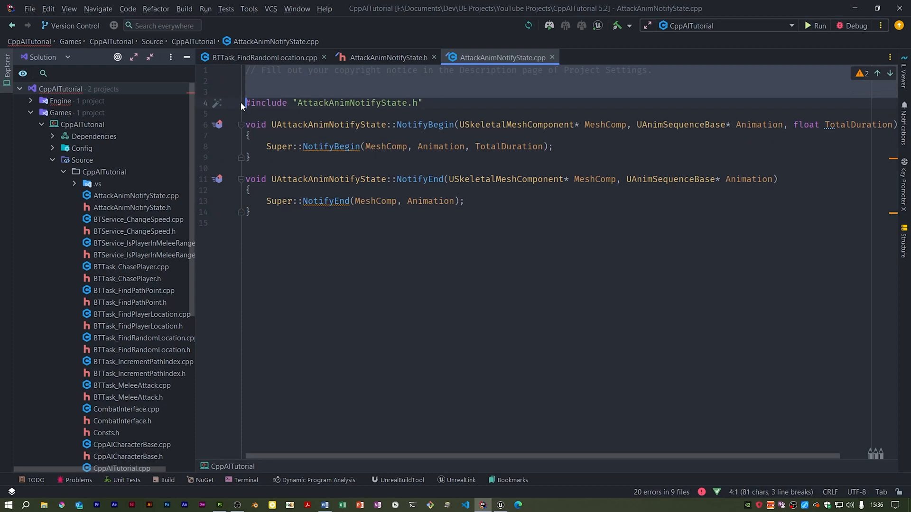
key(Delete)
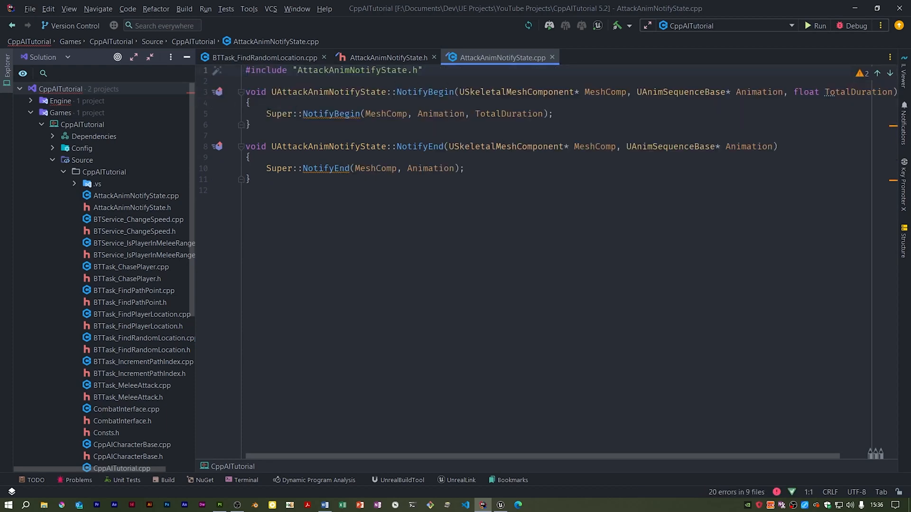
click(267, 114)
drag(267, 114, 555, 114)
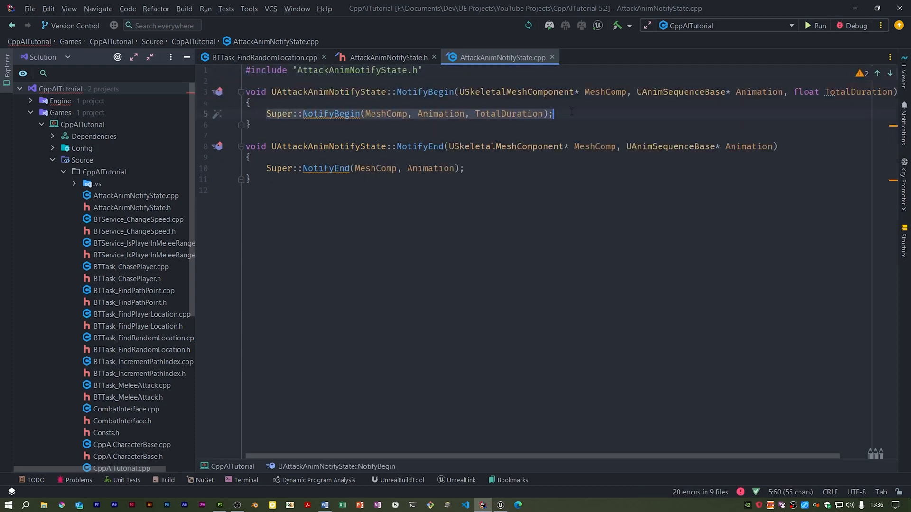
key(Delete)
drag(466, 168, 241, 169)
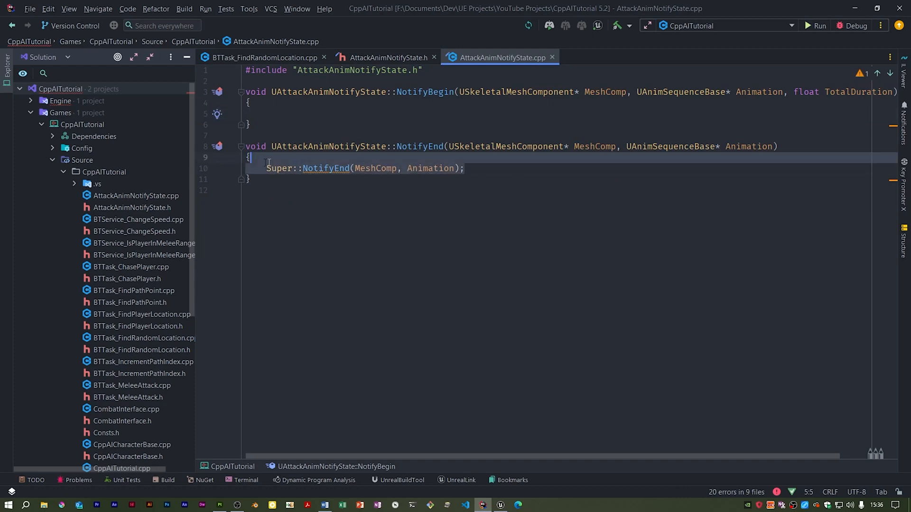
key(Delete)
click(291, 113)
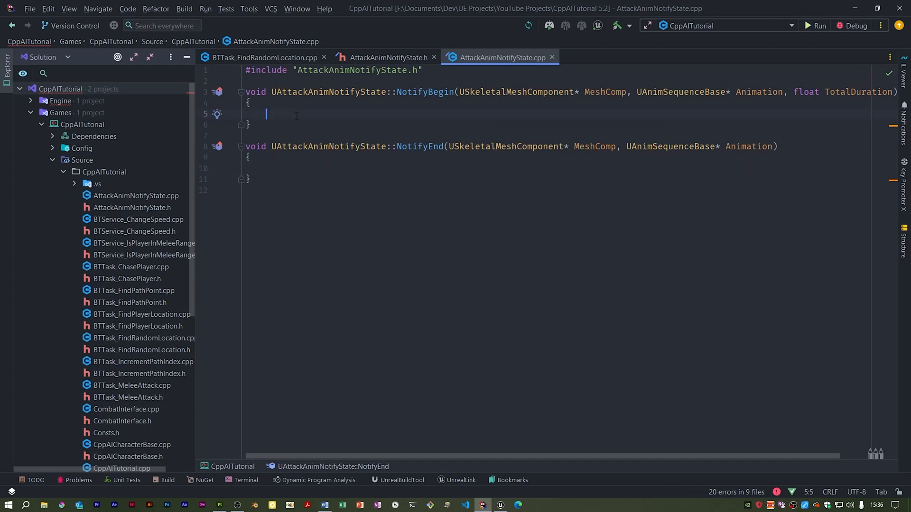
- In NotifyBegin, cast MeshComp->GetOwner() to ACppAICharacterBase and call AttackStart
key(Tab)
text(if)
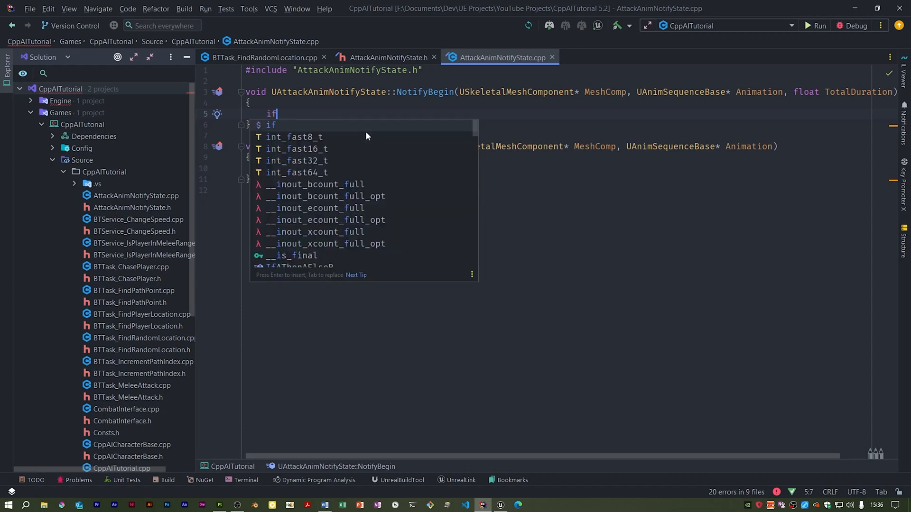
key(Escape)
text( (Me)
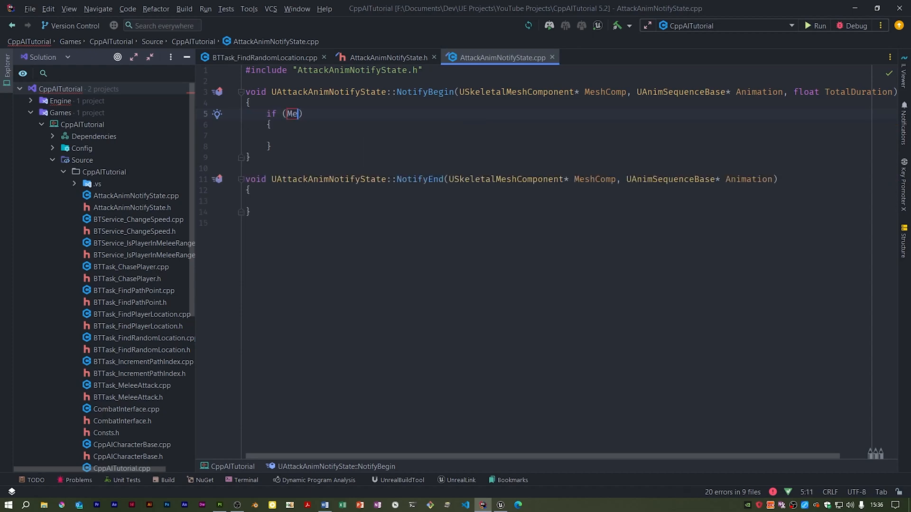
text(shComp &)
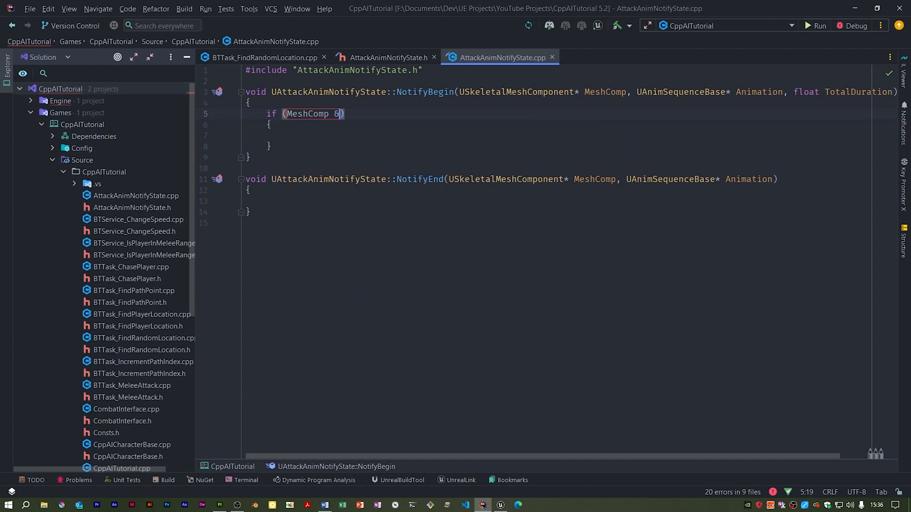
text(& MeshComp)
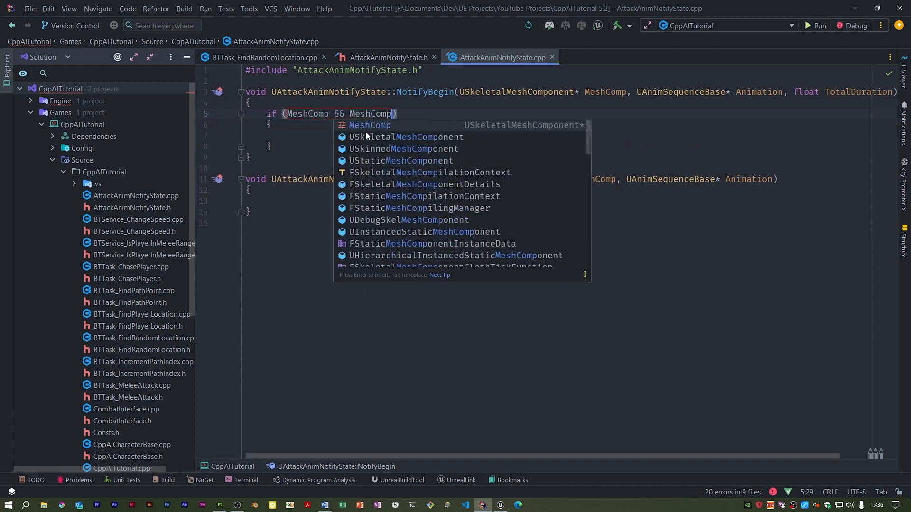
text(->Get)
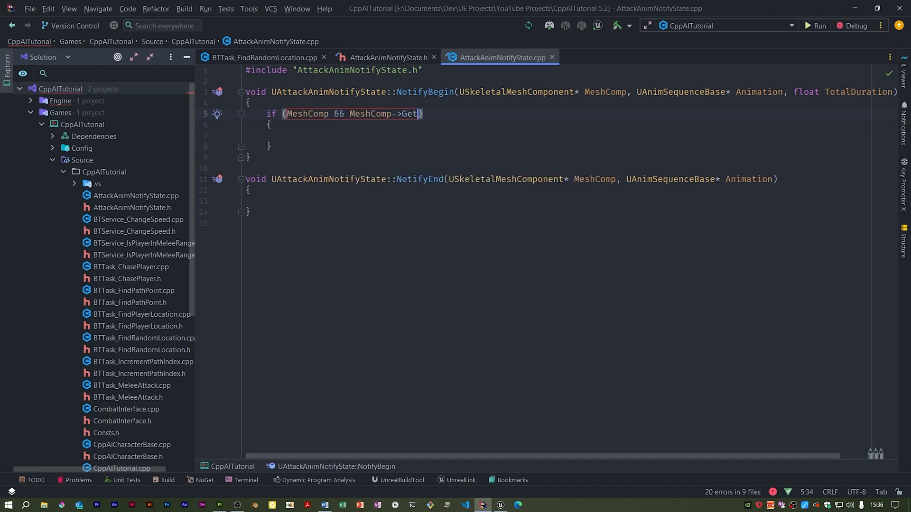
text(Woner)
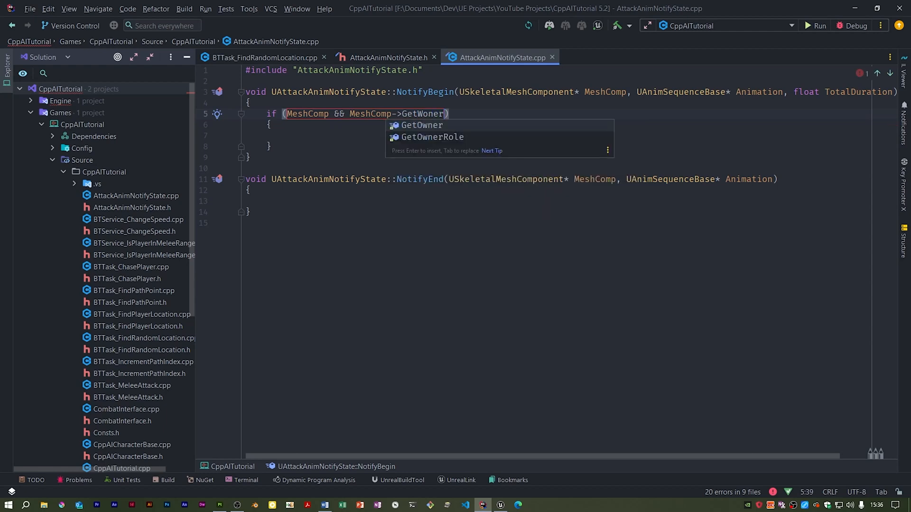
key(BackSpace)
key(BackSpace)
key(BackSpace)
text(Owne)
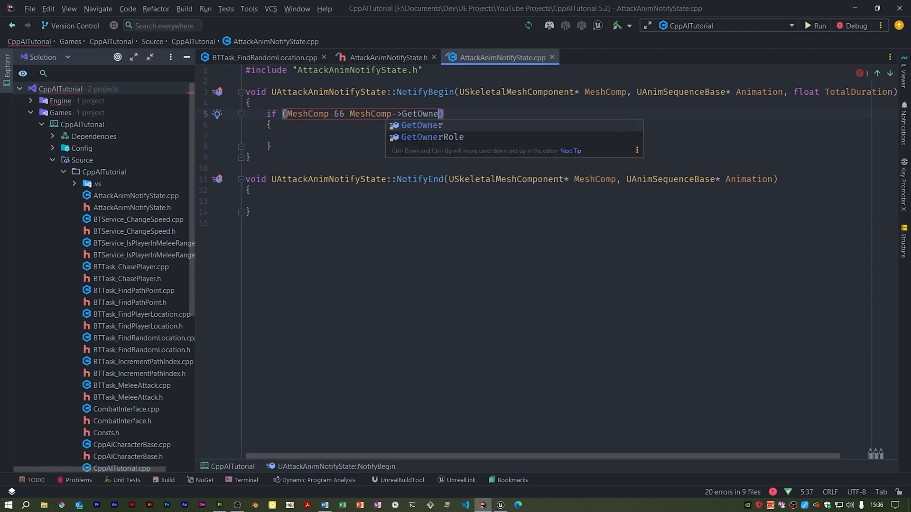
text(r())
key(Down)
key(Down)
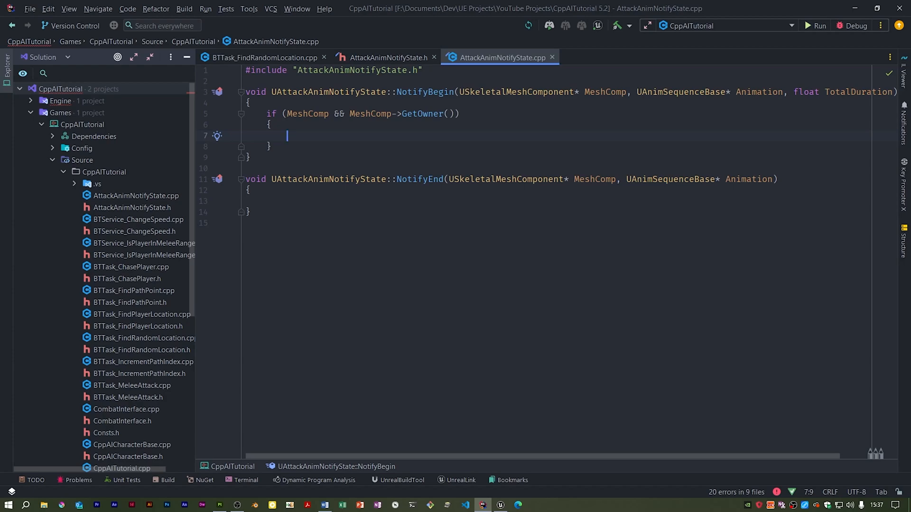
text(if (ACppAI)
key(Tab)
text(* const chara)
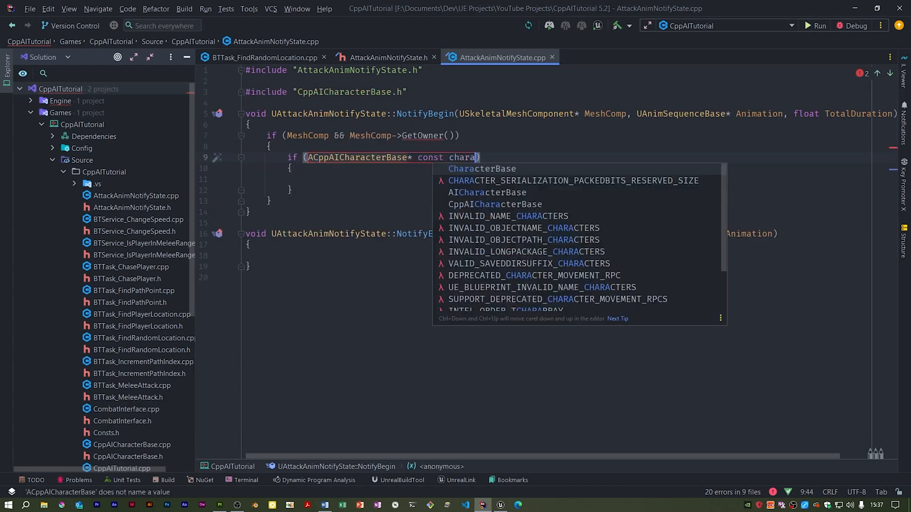
text(cter = Cast<ACppAIC)
key(Tab)
text(>(Mje)
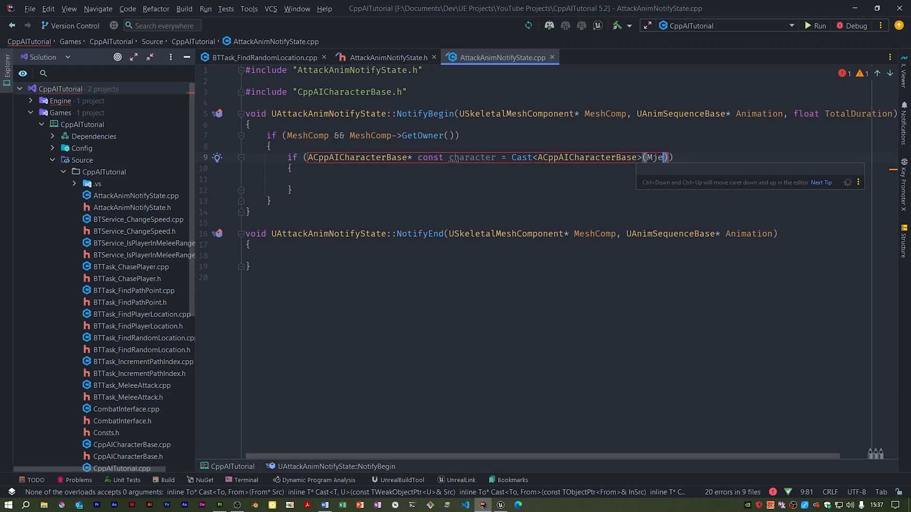
key(BackSpace)
key(BackSpace)
text(esh)
key(Tab)
text(->GetO)
key(Tab)
key(Return)
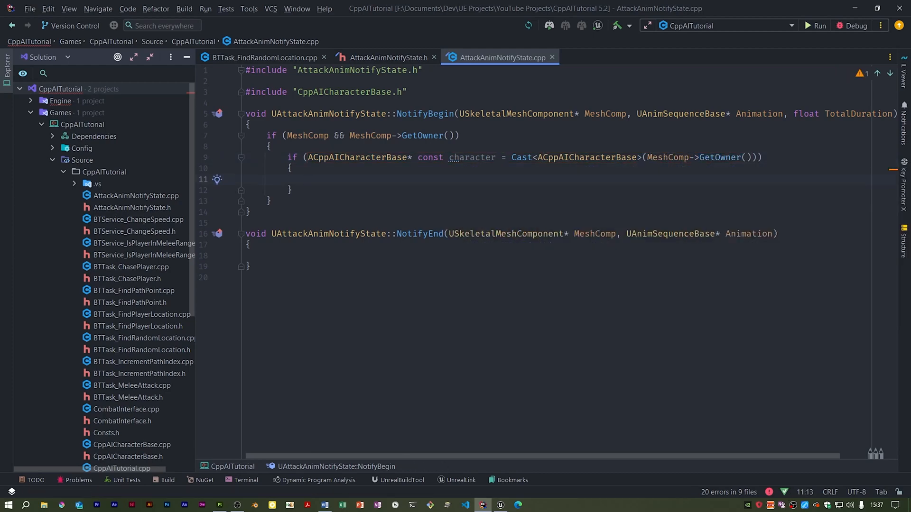
text(character->AttackStar)
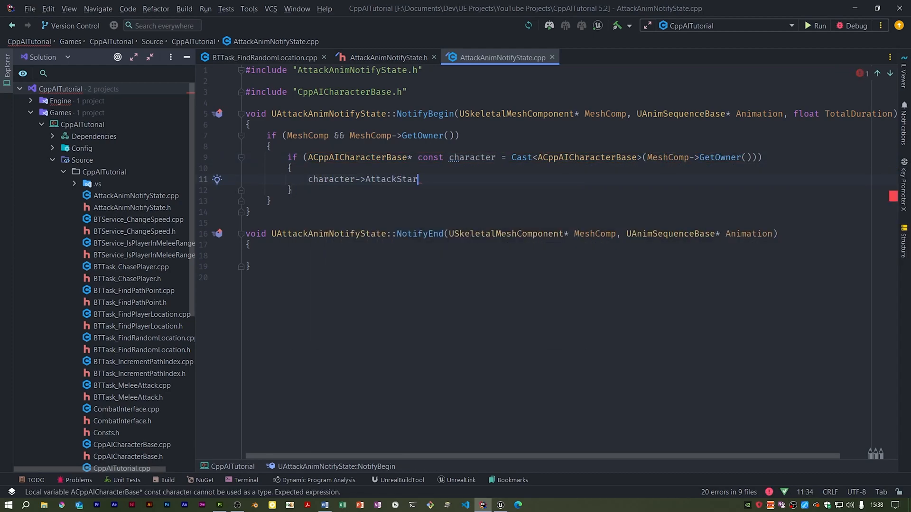
text(t)
text(I()
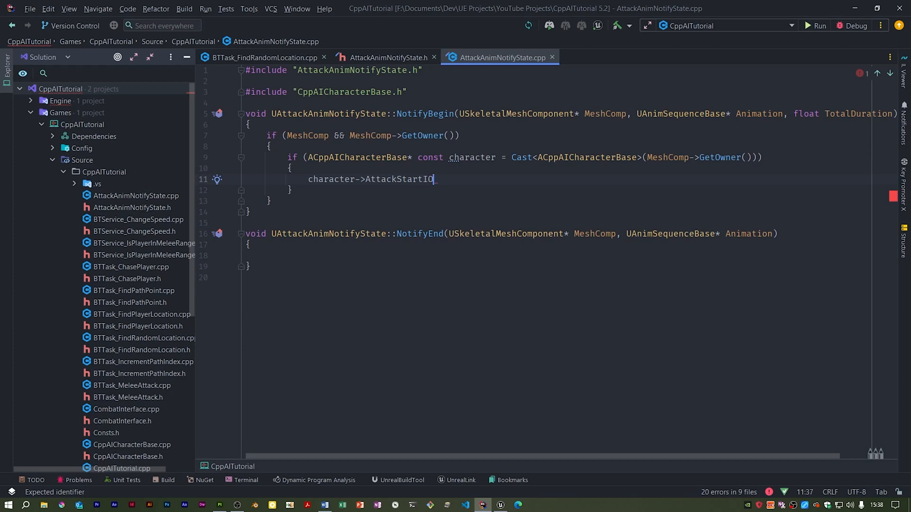
key(BackSpace)
key(BackSpace)
text(();)
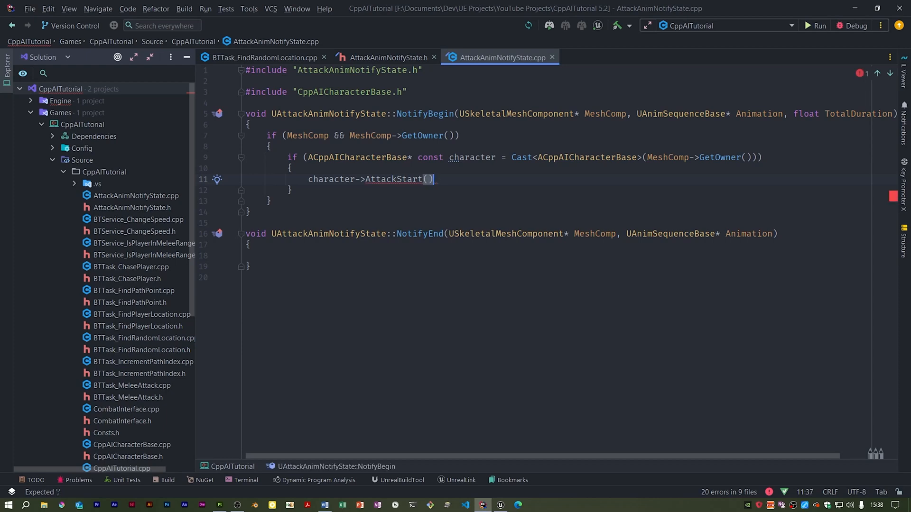
- Copy the if-block into NotifyEnd and rename its call toward AttackEnd
click(337, 267)
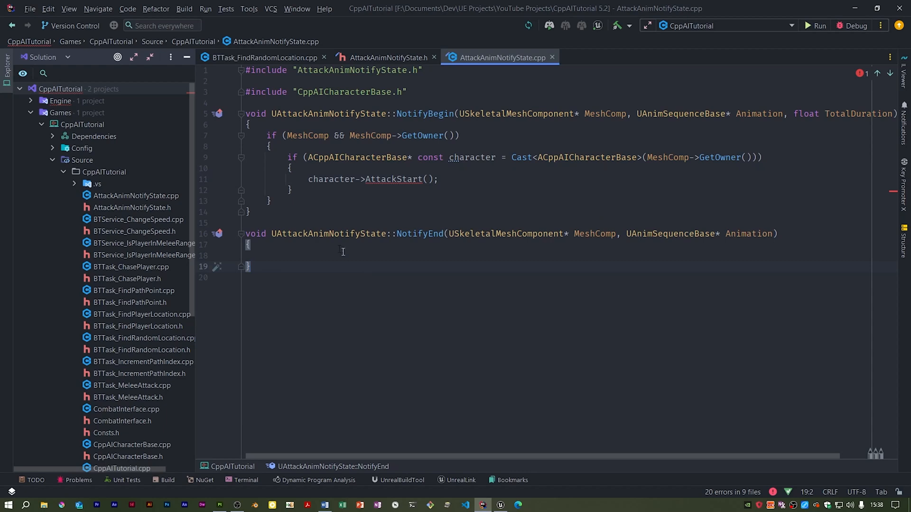
drag(266, 135, 272, 201)
key(ctrl+c)
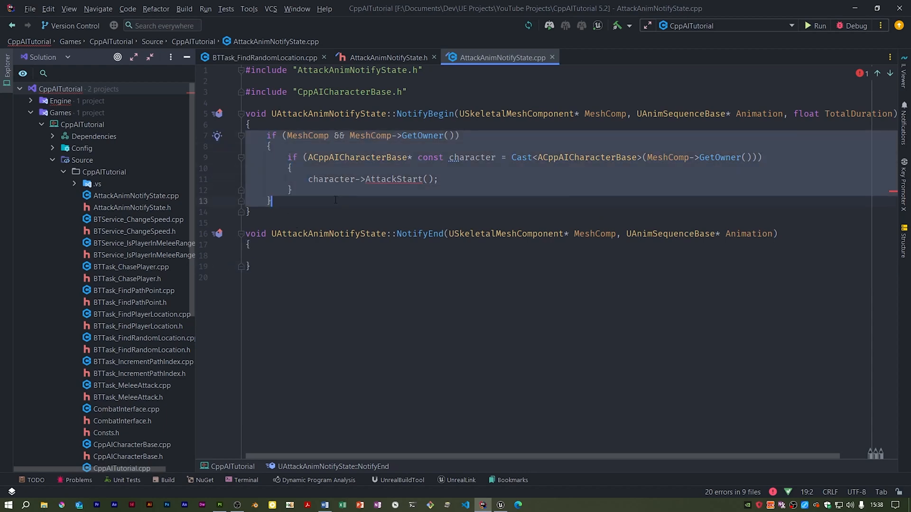
click(306, 257)
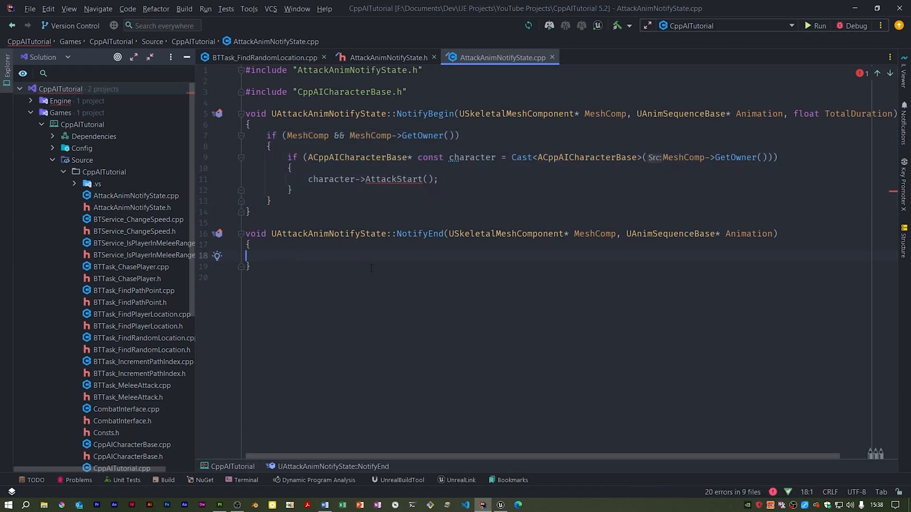
key(ctrl+v)
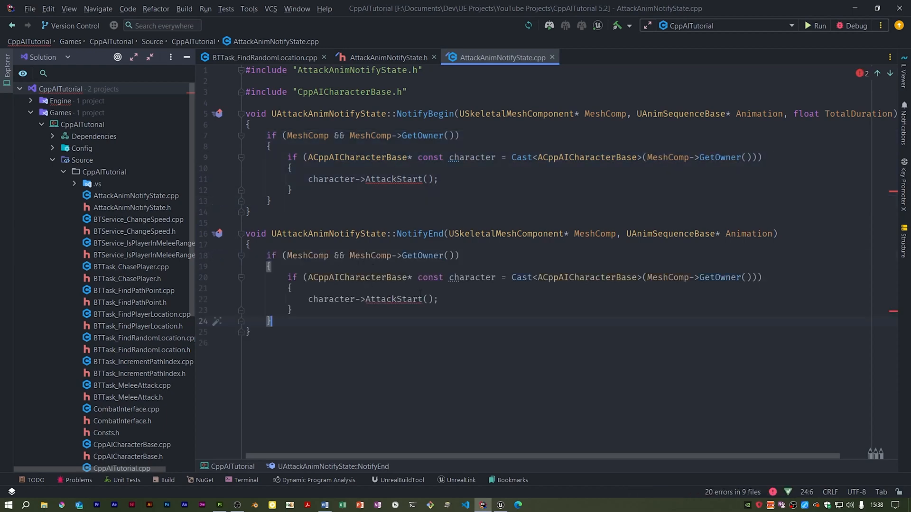
click(428, 298)
key(BackSpace)
key(BackSpace)
key(BackSpace)
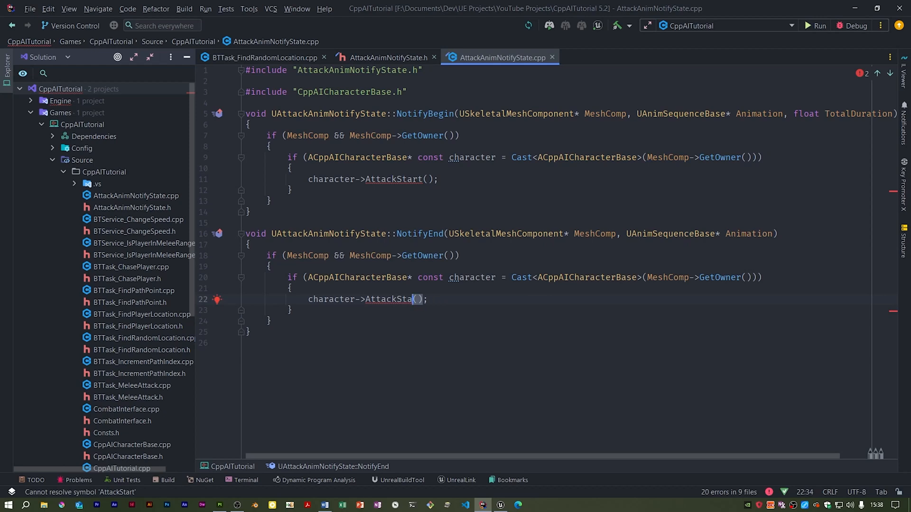
key(BackSpace)
text(End)
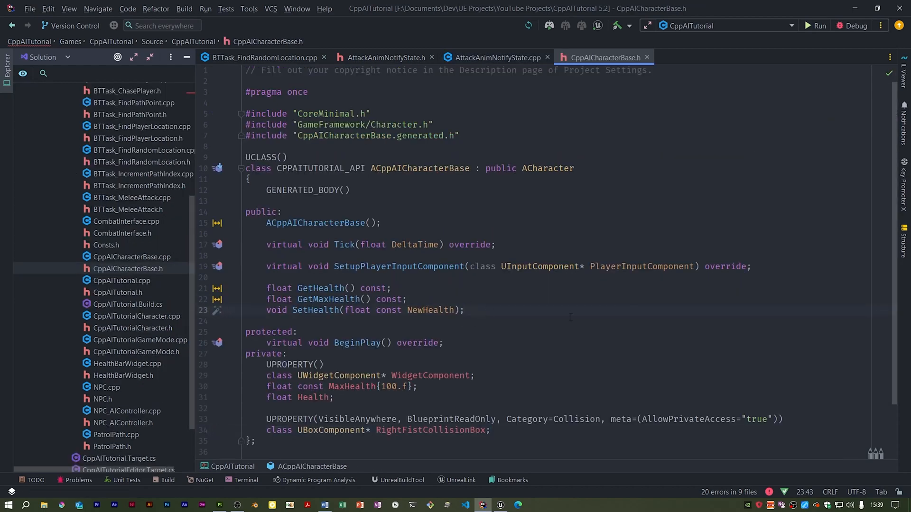
- Declare void AttackStart(); and void AttackEnd(); after SetHealth in CppAICharacterBase.h
key(Return)
text(void )
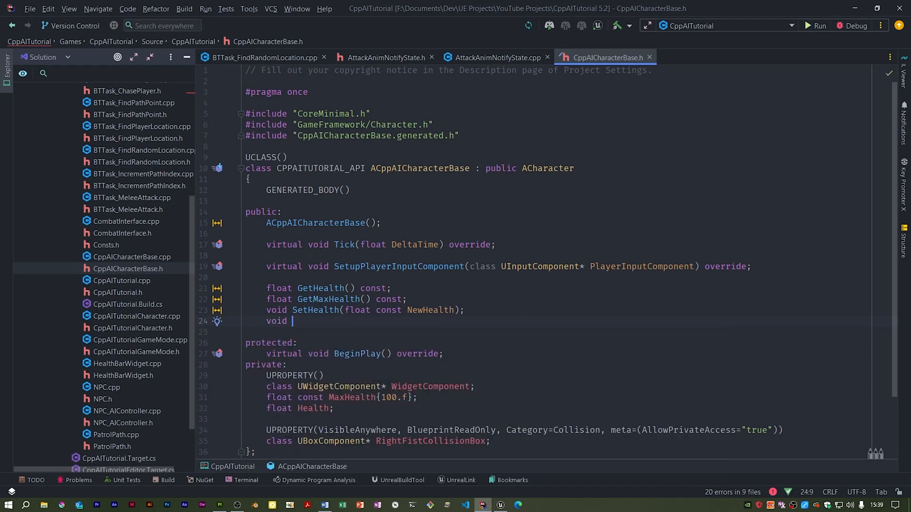
text(Attack)
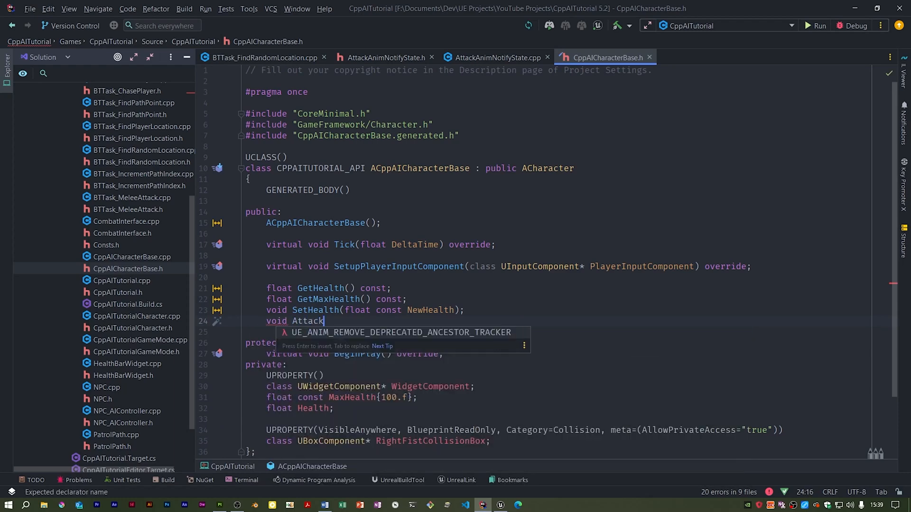
text(Start();)
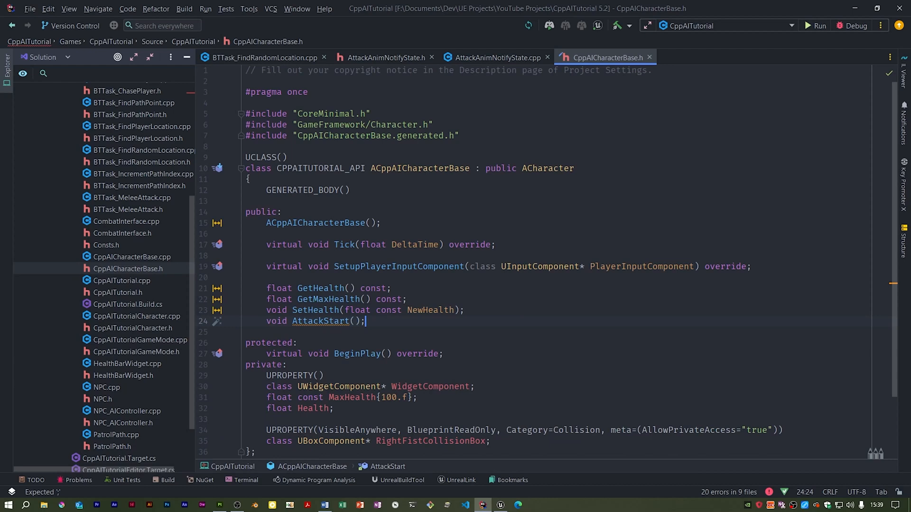
key(ctrl+d)
key(Left)
key(Left)
key(Left)
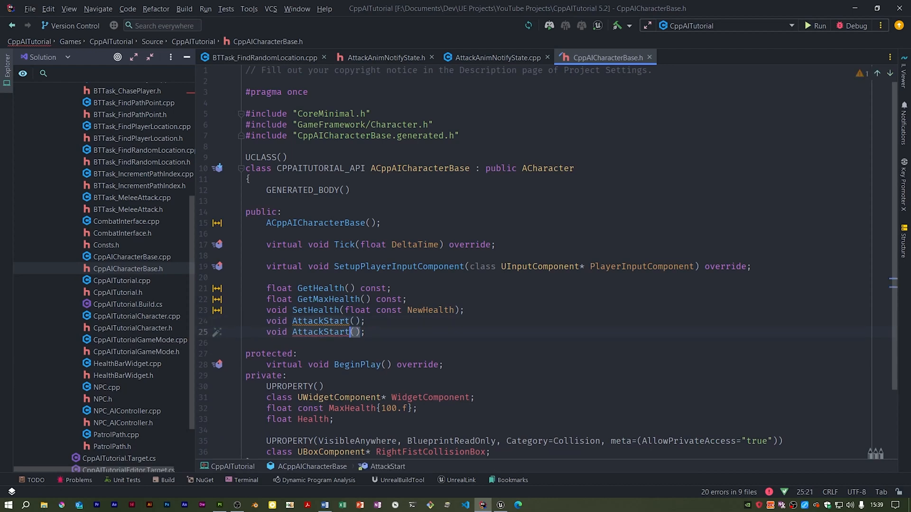
key(BackSpace)
key(BackSpace)
key(BackSpace)
text(End)
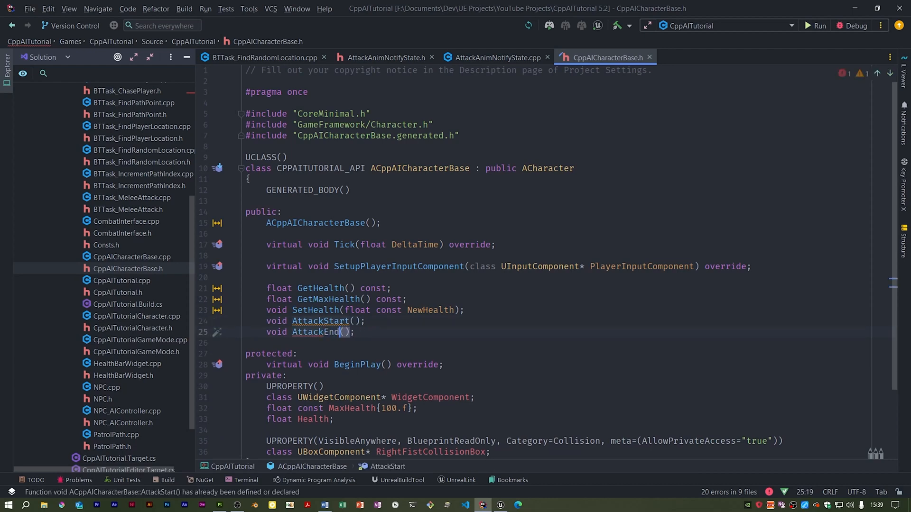
- Select both declarations and choose Generate definitions by declarations
click(498, 58)
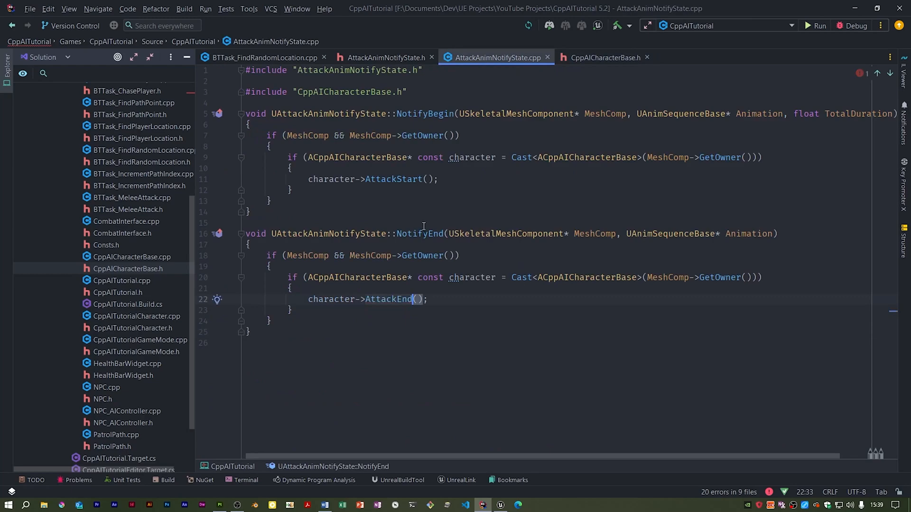
click(591, 57)
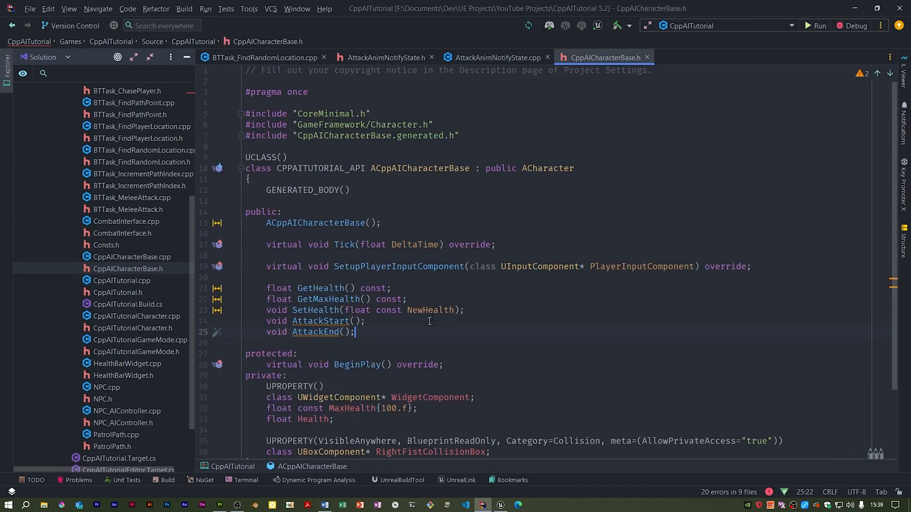
drag(356, 331, 261, 322)
key(alt+Return)
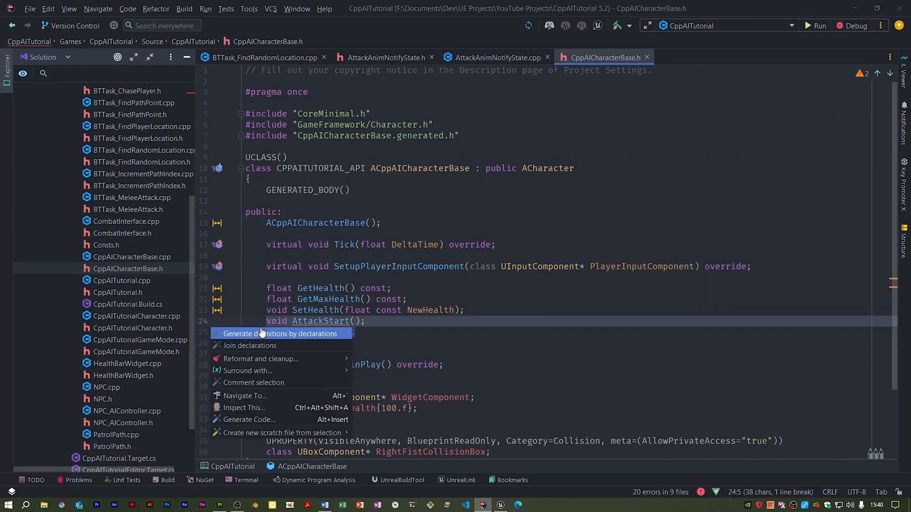
click(260, 333)
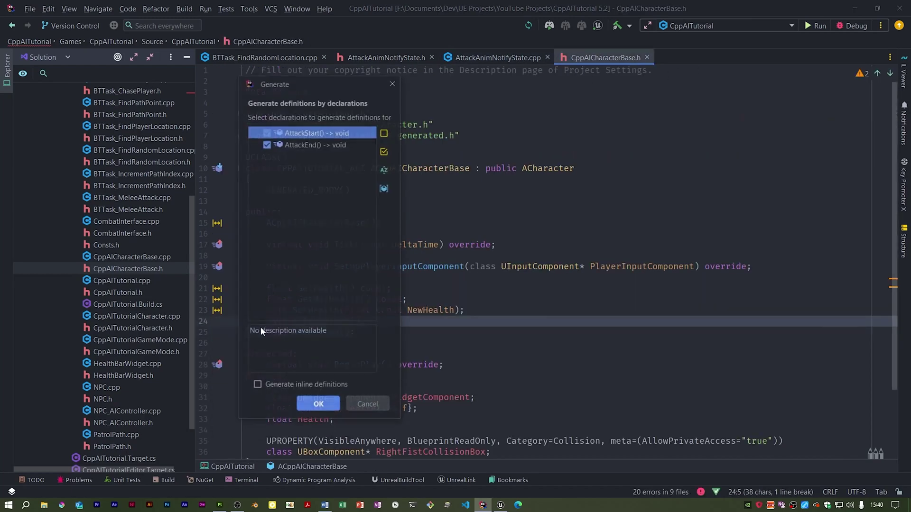
- In AttackStart, set RightFistCollisionBox's collision profile name to "Fist"
click(318, 406)
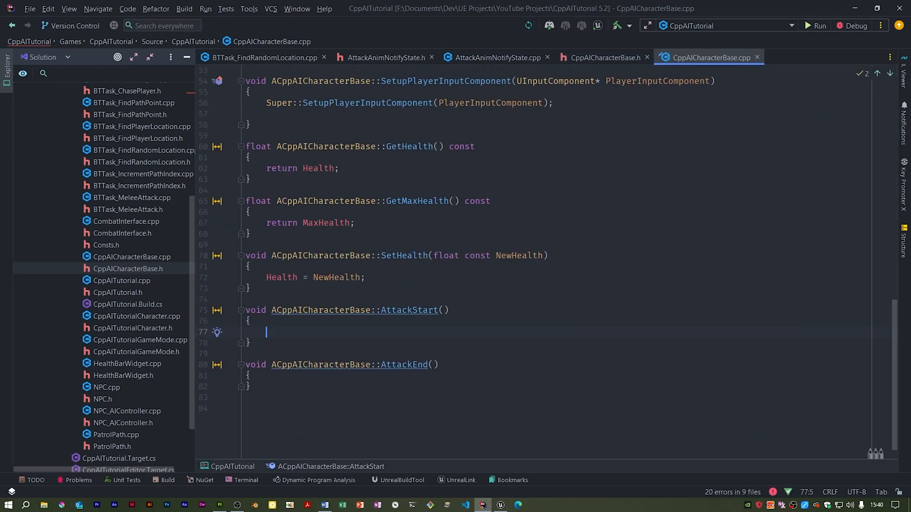
text(right)
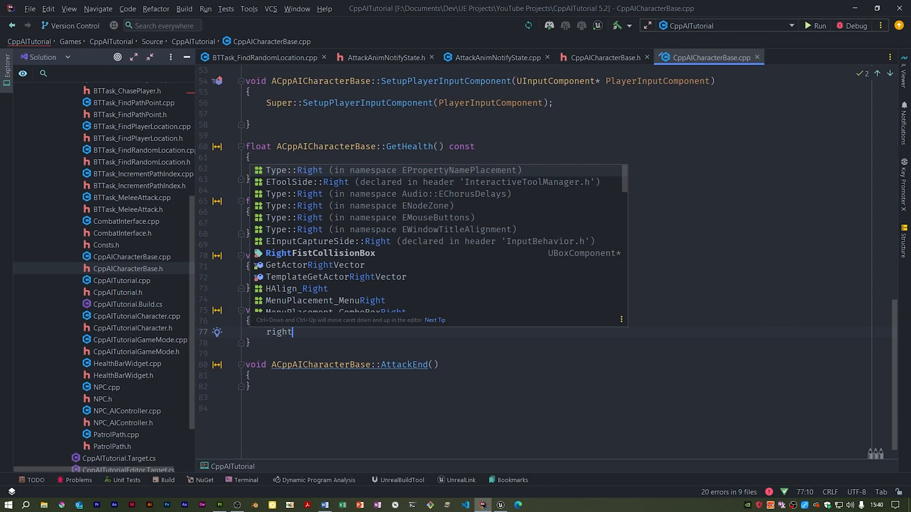
text(fist)
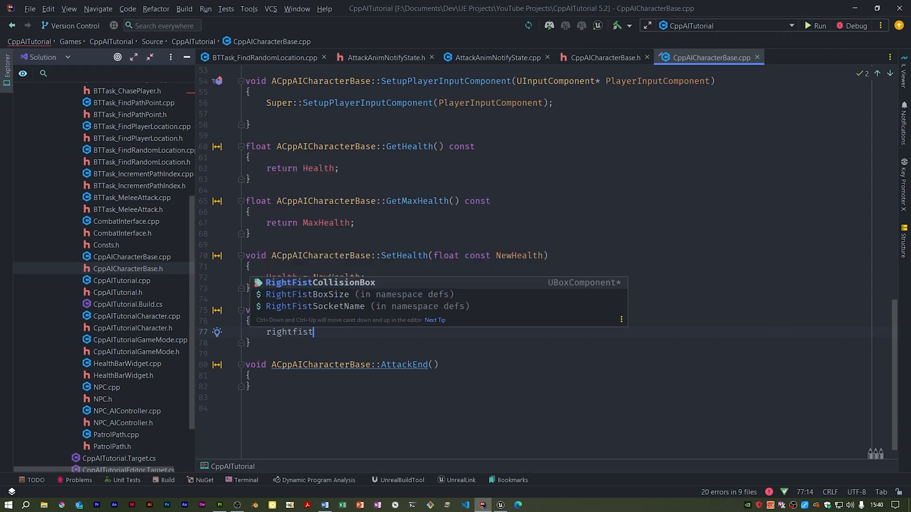
key(Tab)
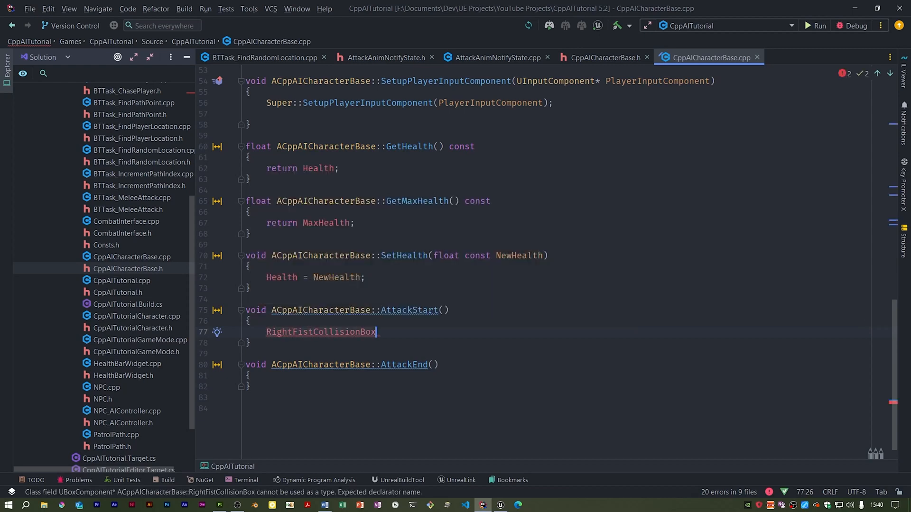
text(-)
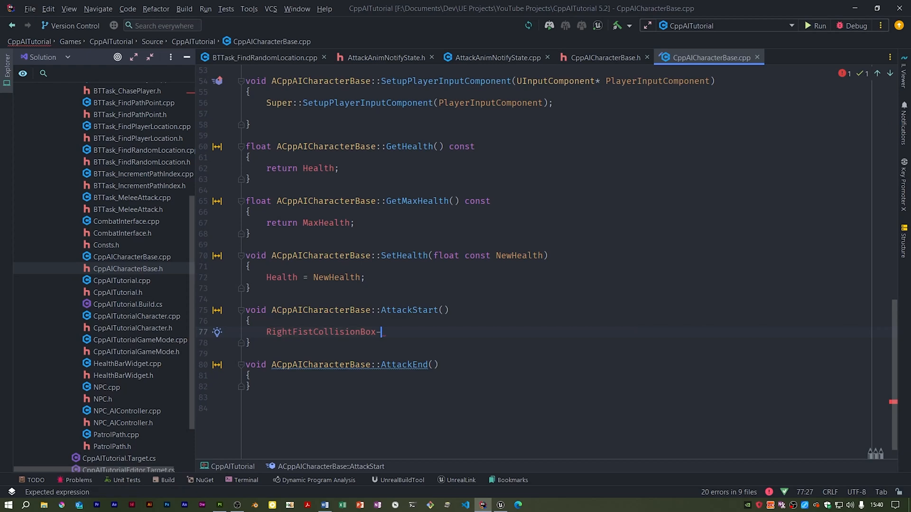
text(>)
text(s)
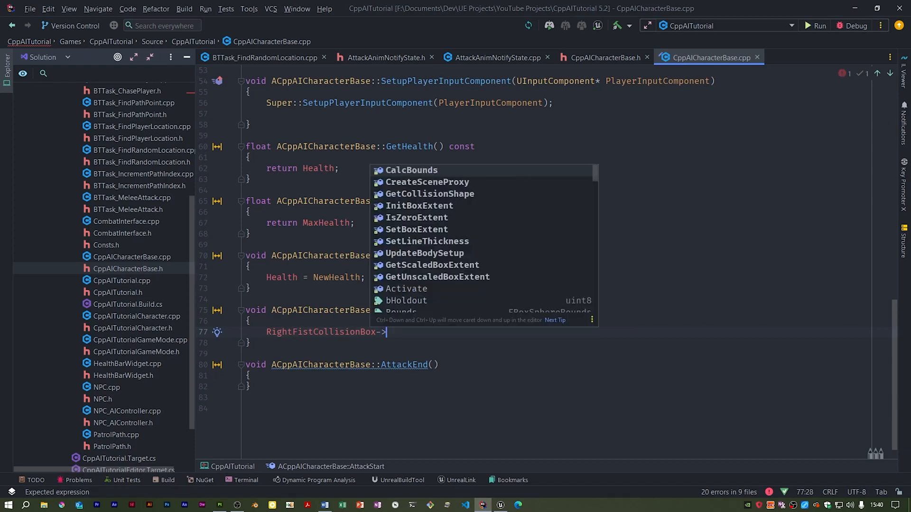
text(etcoll)
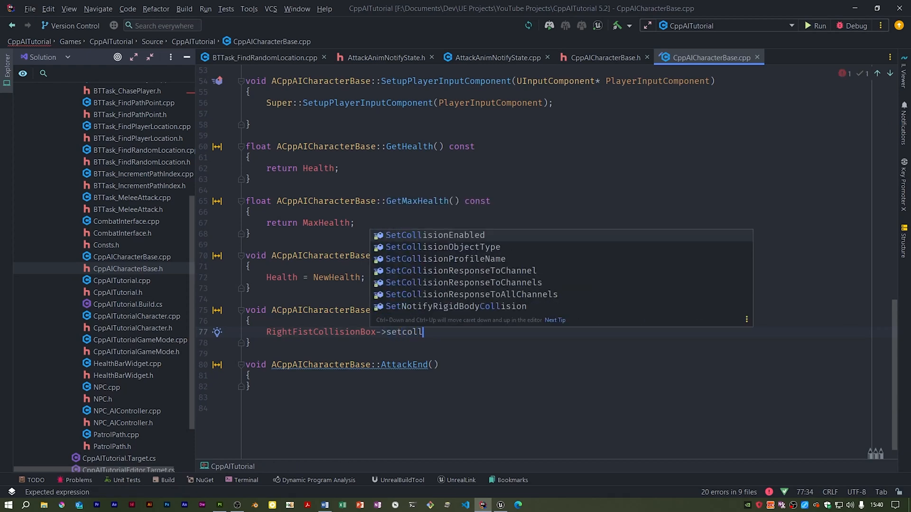
key(Down)
key(Down)
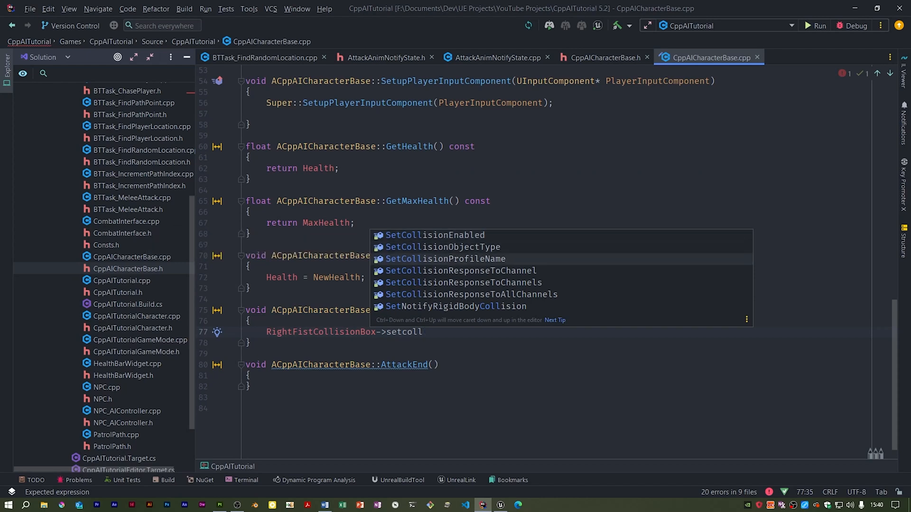
key(Tab)
text(("F)
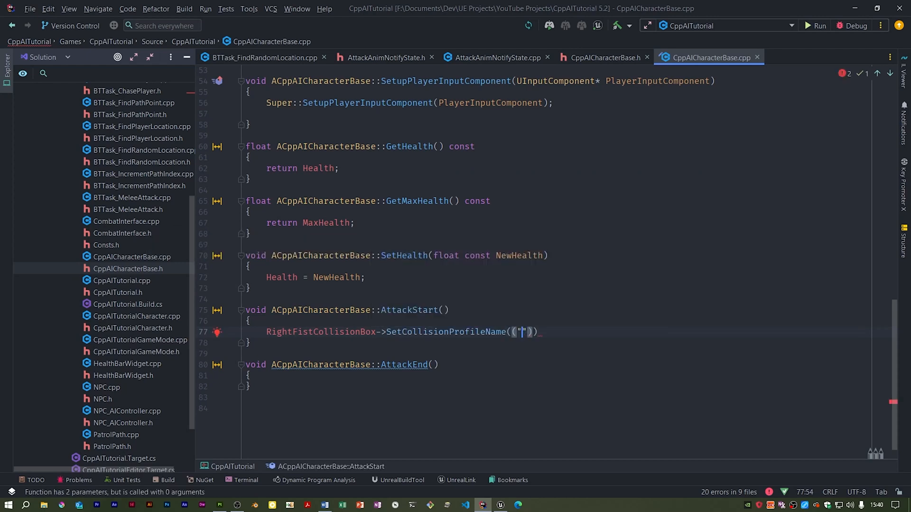
text(ist)
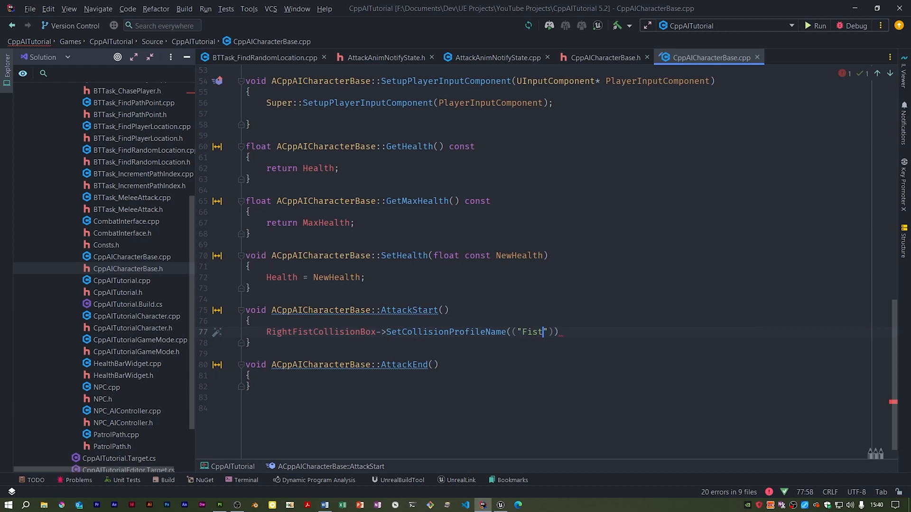
key(Left)
key(Left)
key(Left)
key(BackSpace)
key(Delete)
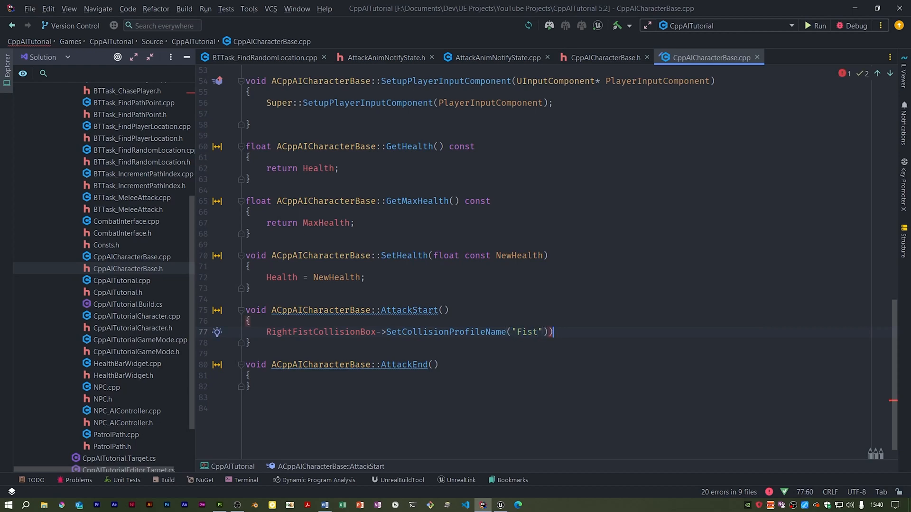
text(;)
- Add RightFistCollisionBox->SetNotifyRigidBodyCollision(true) and select both statements
key(Return)
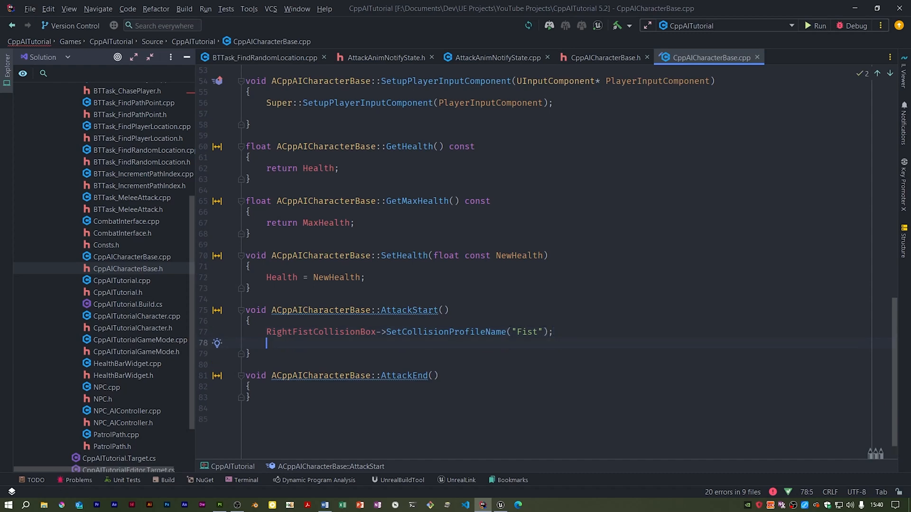
text(right)
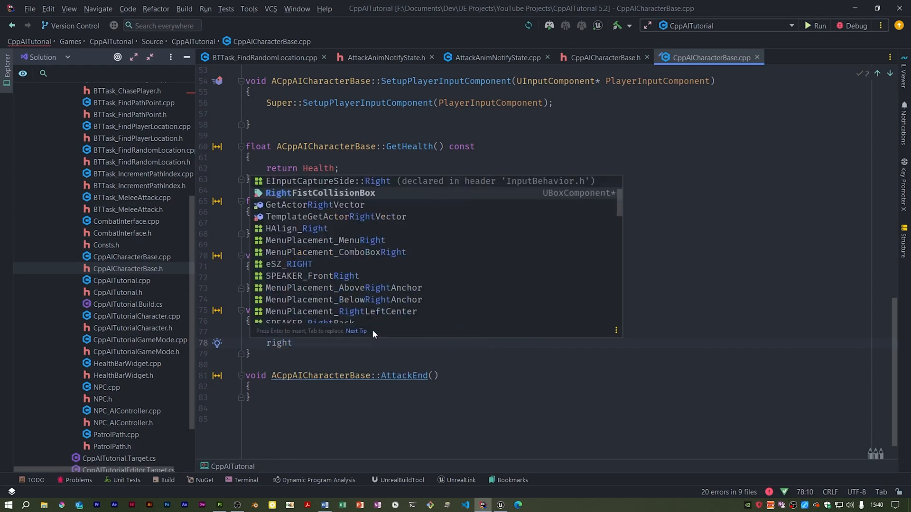
key(Tab)
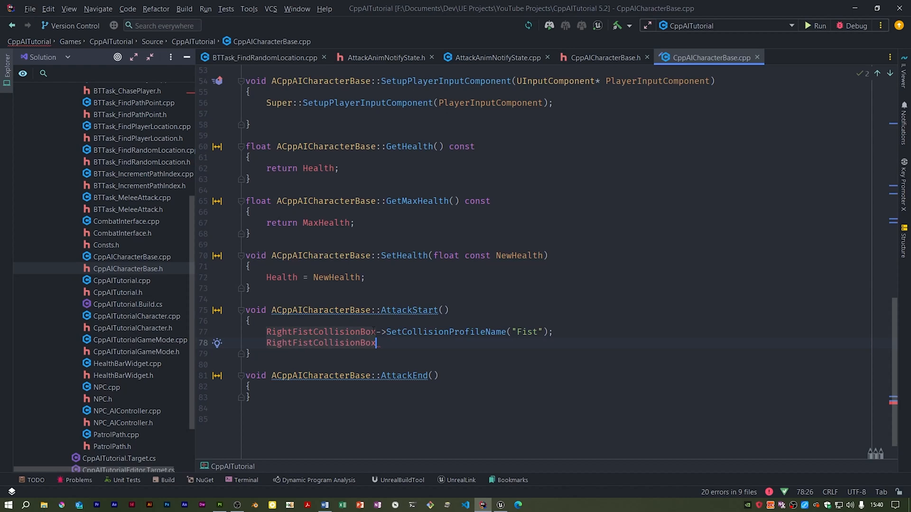
text(->setnotify)
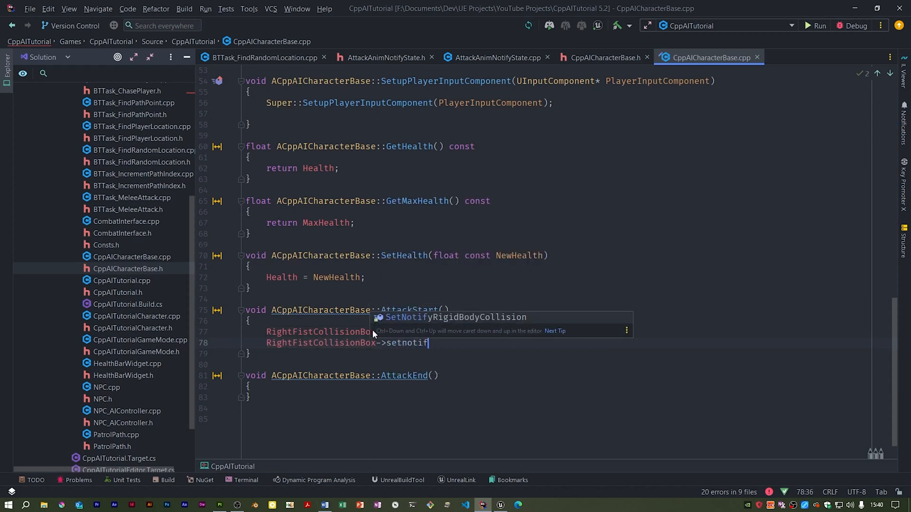
key(Tab)
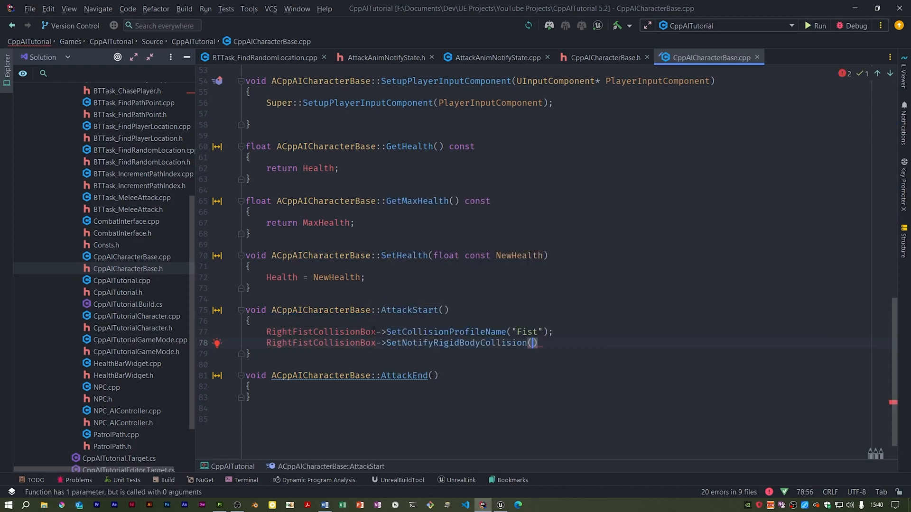
text(true);)
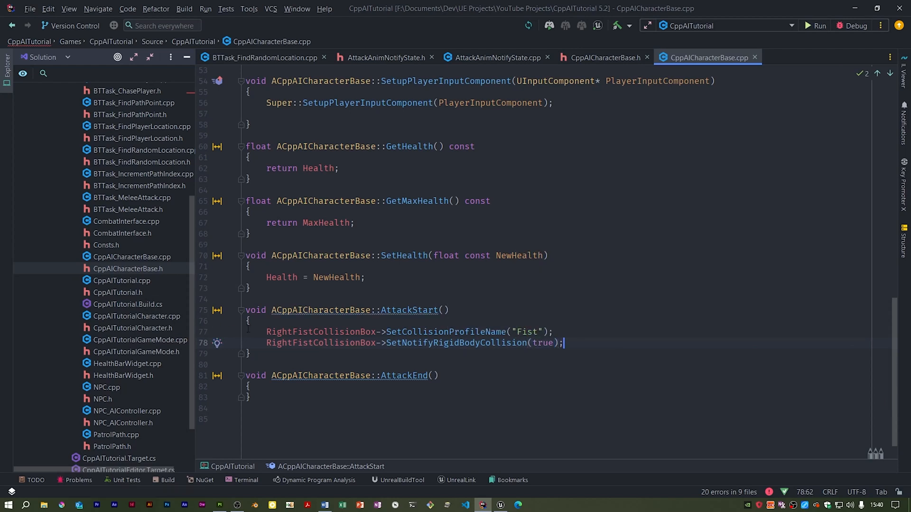
drag(267, 331, 564, 343)
key(ctrl+c)
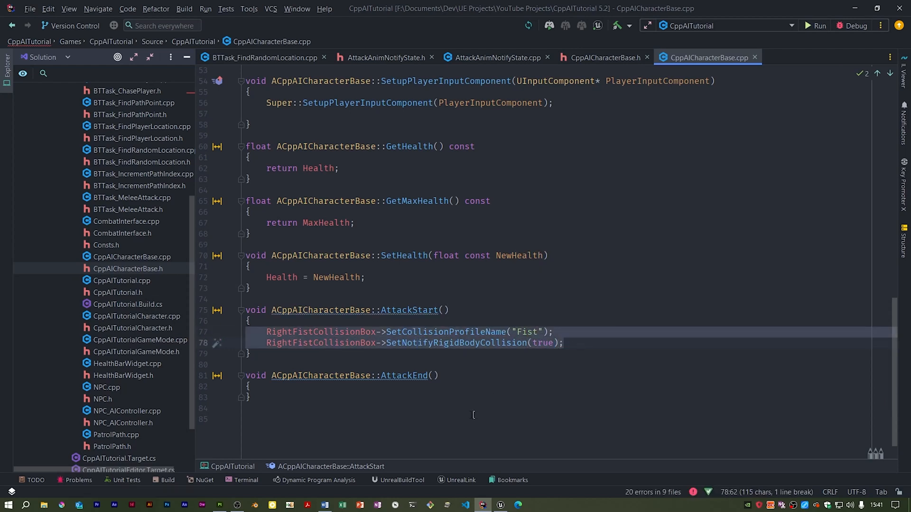
- Paste both statements into AttackEnd and change the notification flag to false
click(473, 388)
key(Return)
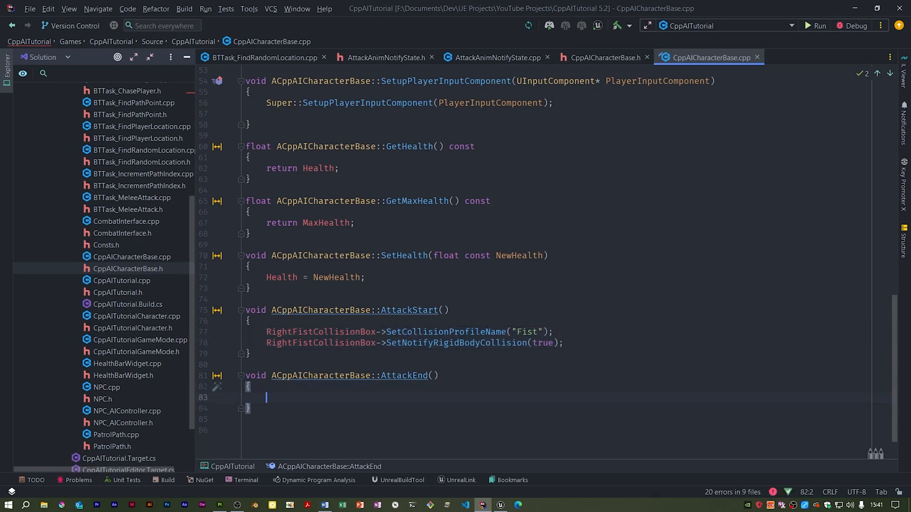
key(ctrl+v)
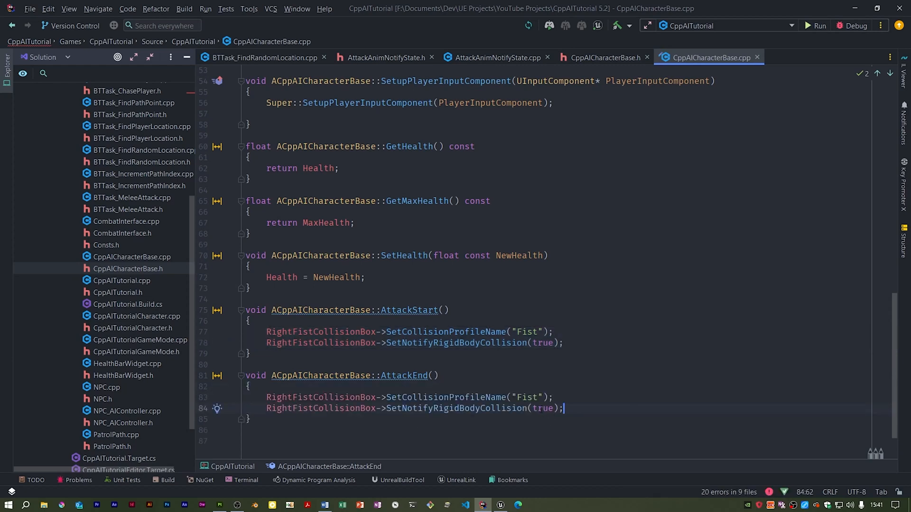
double_click(544, 409)
text(false)
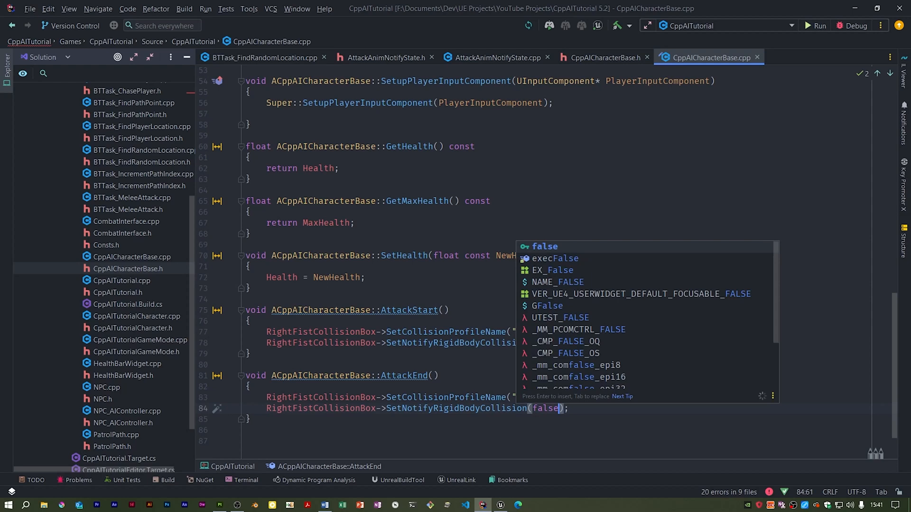
key(Escape)
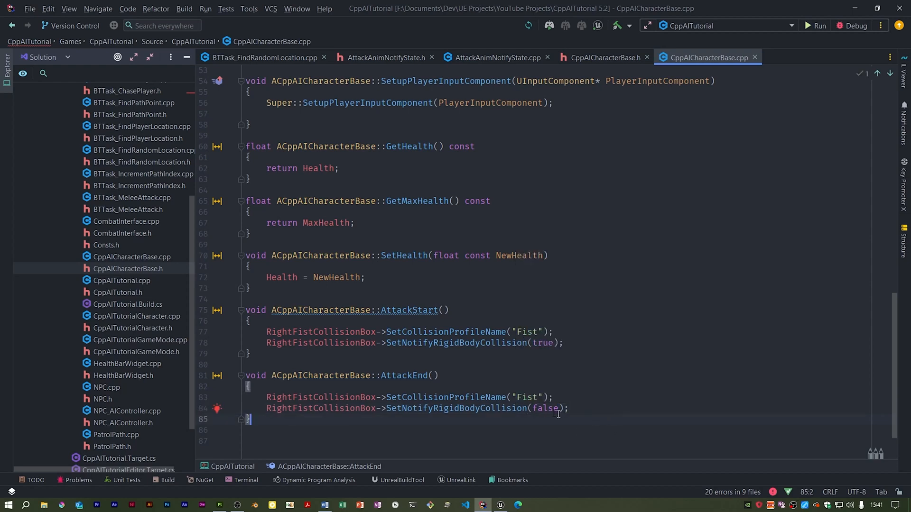
click(249, 419)
- Make AttackStart and AttackEnd const member functions via quick fixes
click(376, 311)
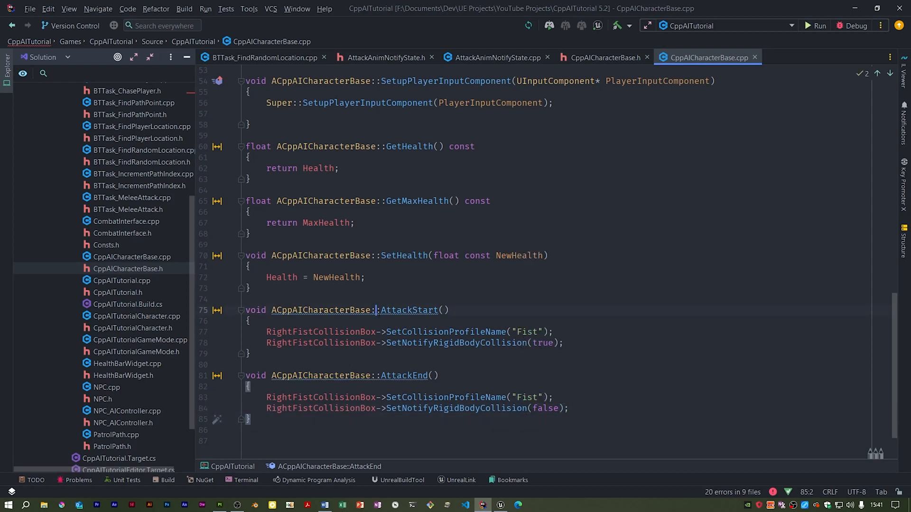
key(alt+Return)
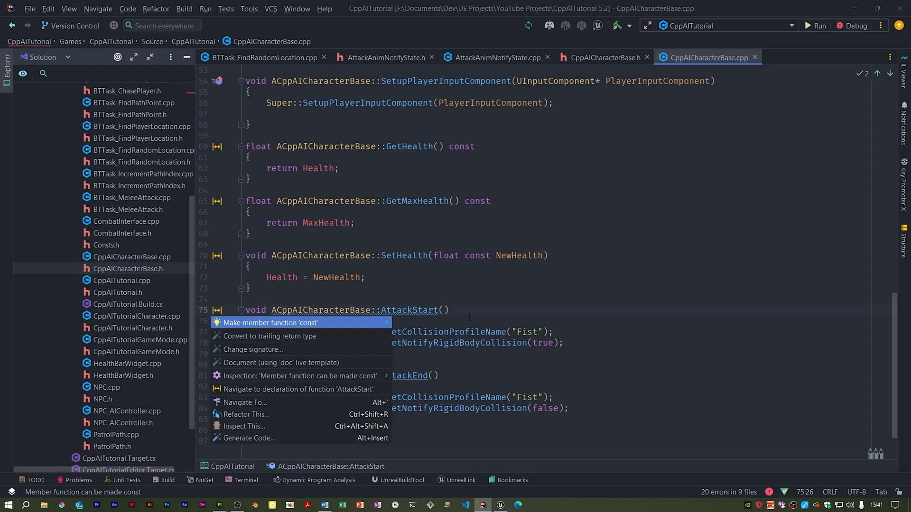
key(Return)
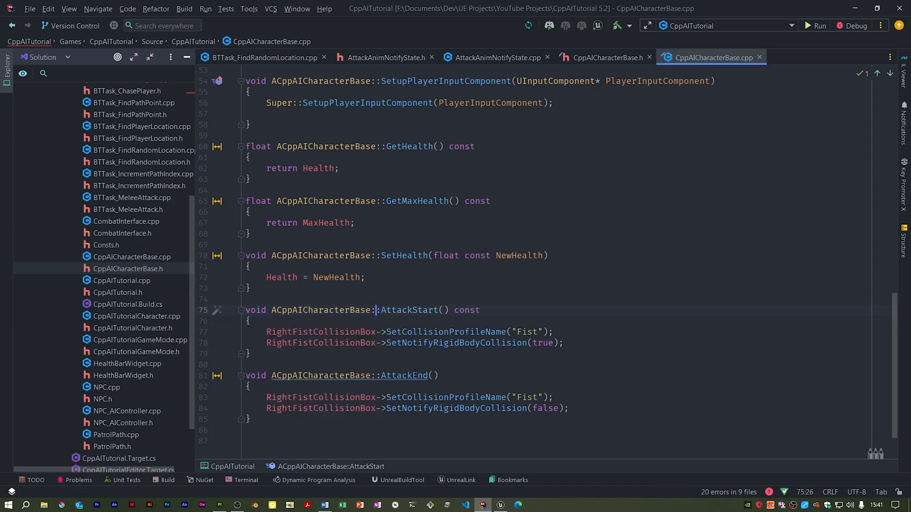
click(414, 376)
key(alt+Return)
key(Return)
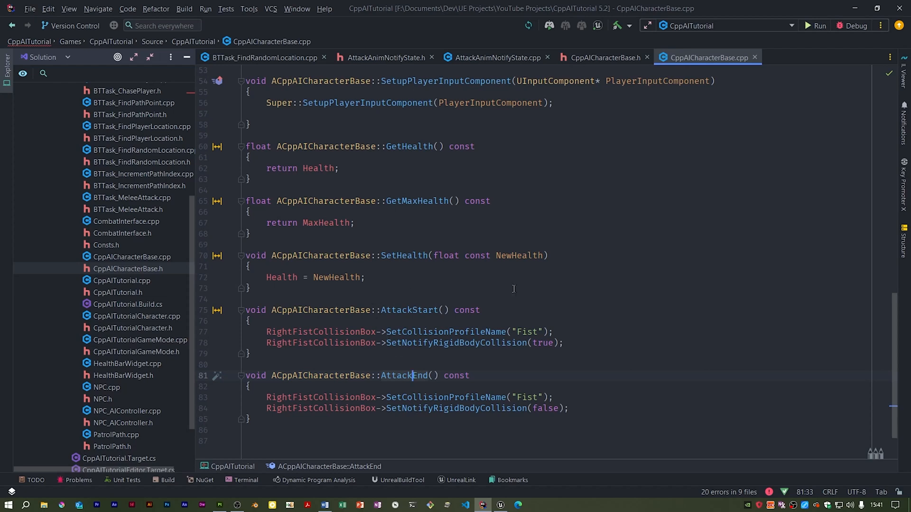
key(Down)
key(Down)
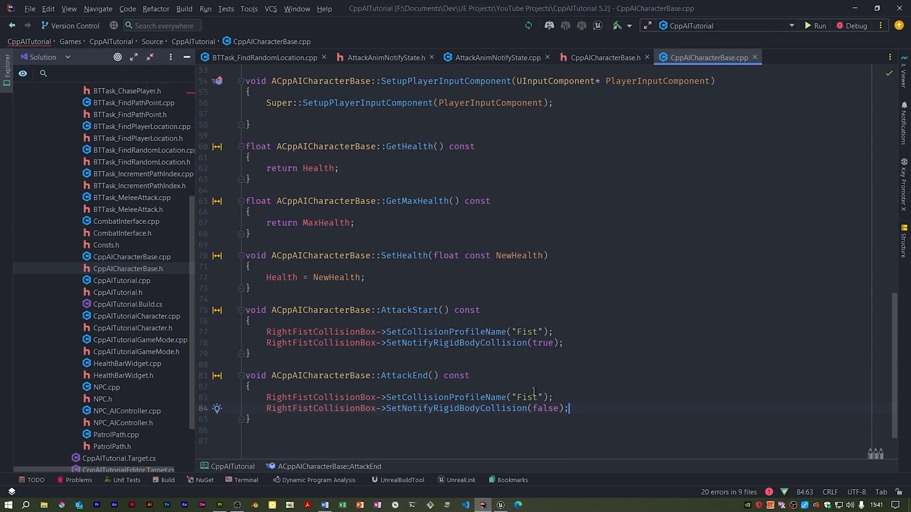
- Build the project from the toolbar hammer button
key(End)
click(630, 26)
key(Escape)
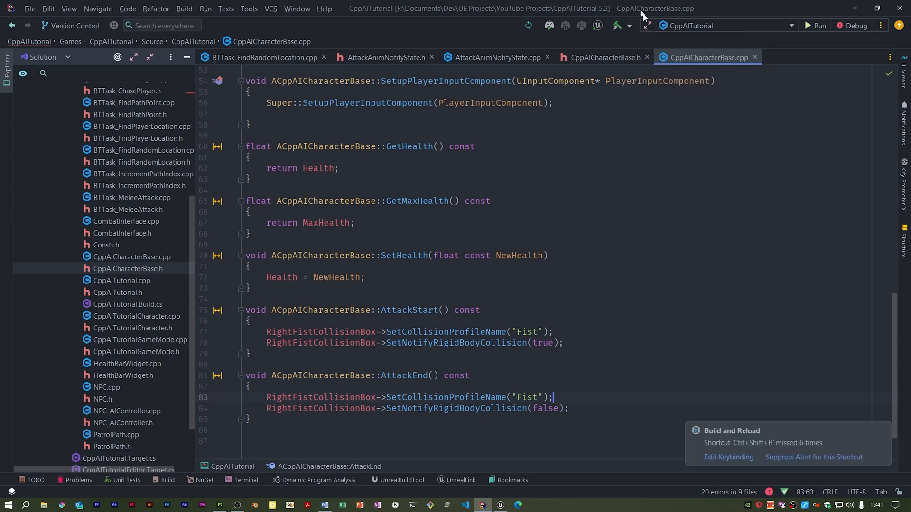